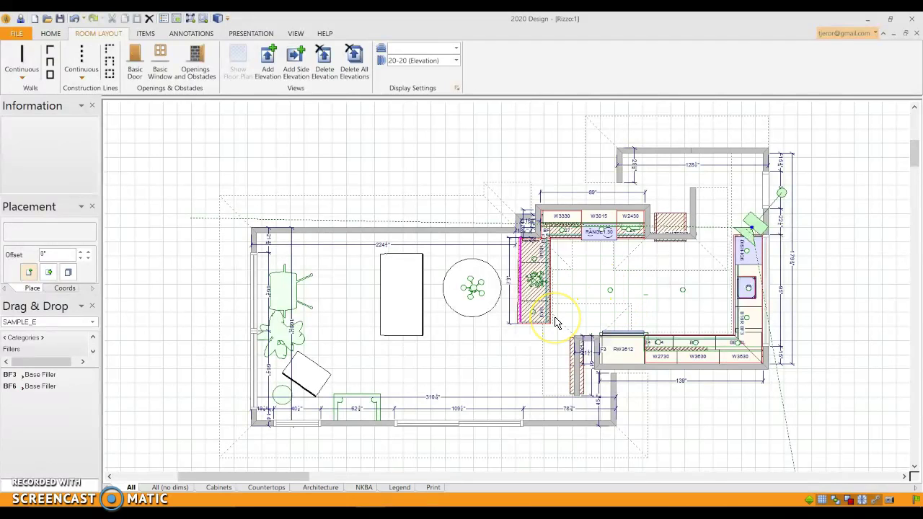
# Switch to the 2020 Rendering Module window and examine the rendered kitchen's wall finishes from several viewpoints.
pyautogui.click(213, 188)
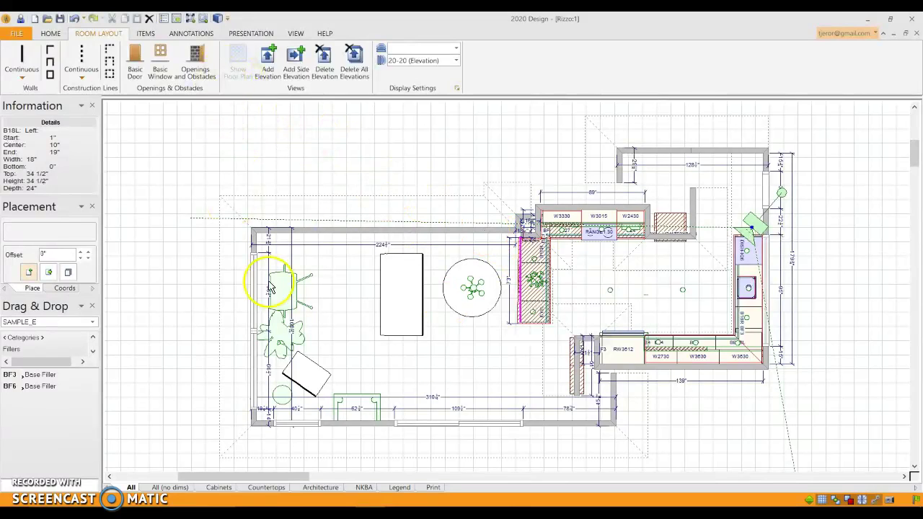
pyautogui.moveTo(429, 496)
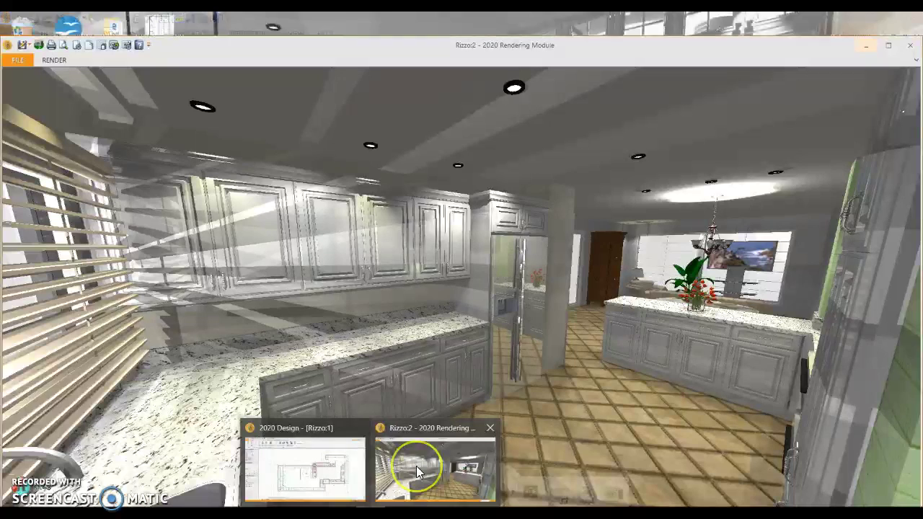
pyautogui.click(417, 466)
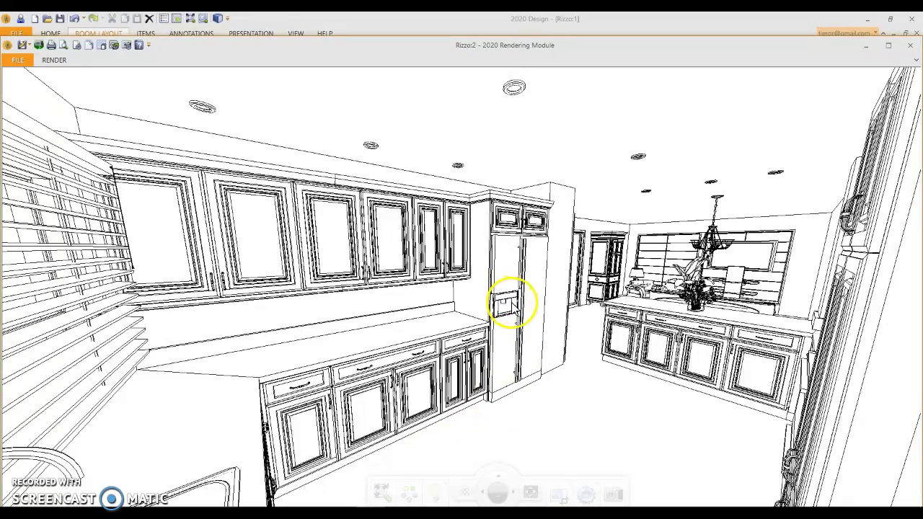
pyautogui.click(512, 303)
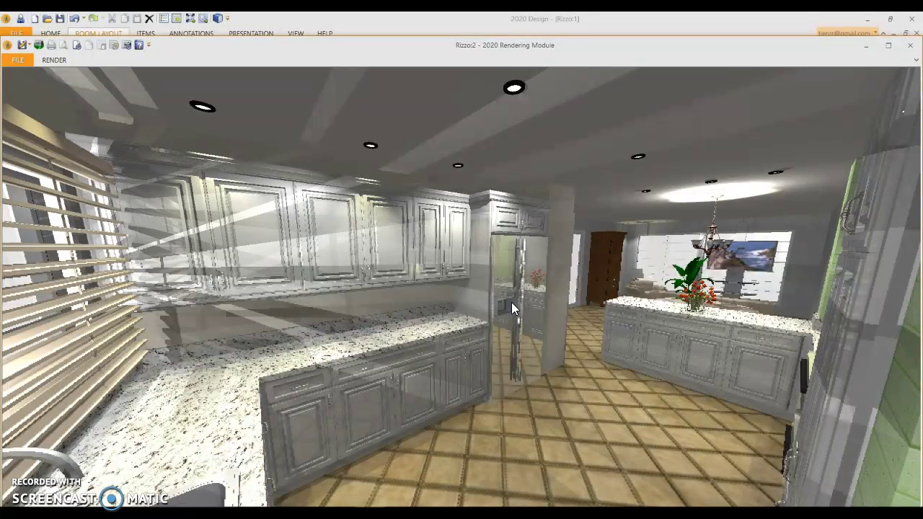
pyautogui.click(625, 297)
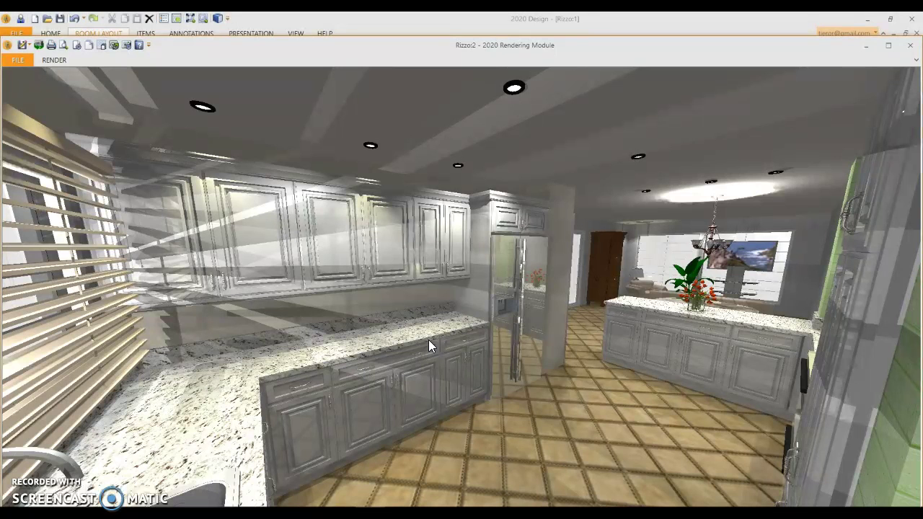
pyautogui.click(435, 342)
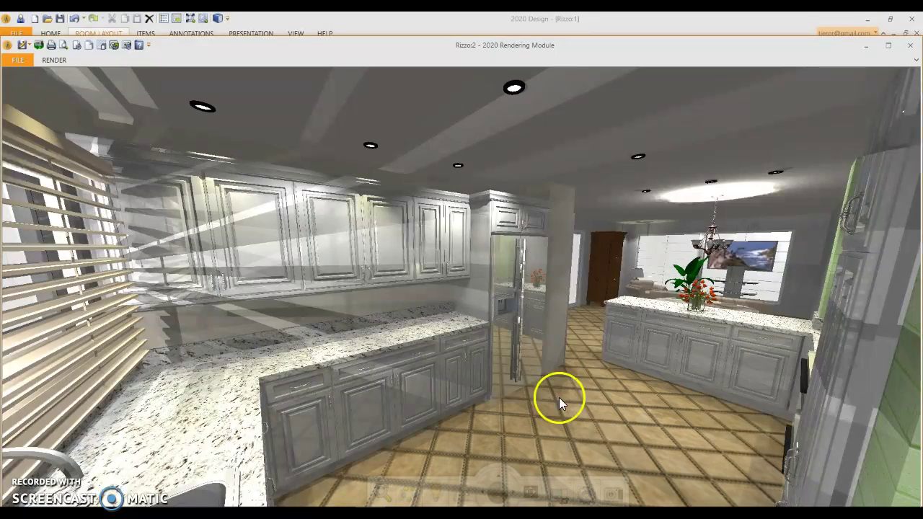
pyautogui.moveTo(534, 358)
pyautogui.mouseDown()
pyautogui.moveTo(556, 334)
pyautogui.moveTo(556, 346)
pyautogui.moveTo(590, 339)
pyautogui.moveTo(572, 325)
pyautogui.moveTo(579, 312)
pyautogui.moveTo(581, 336)
pyautogui.moveTo(806, 318)
pyautogui.mouseUp()
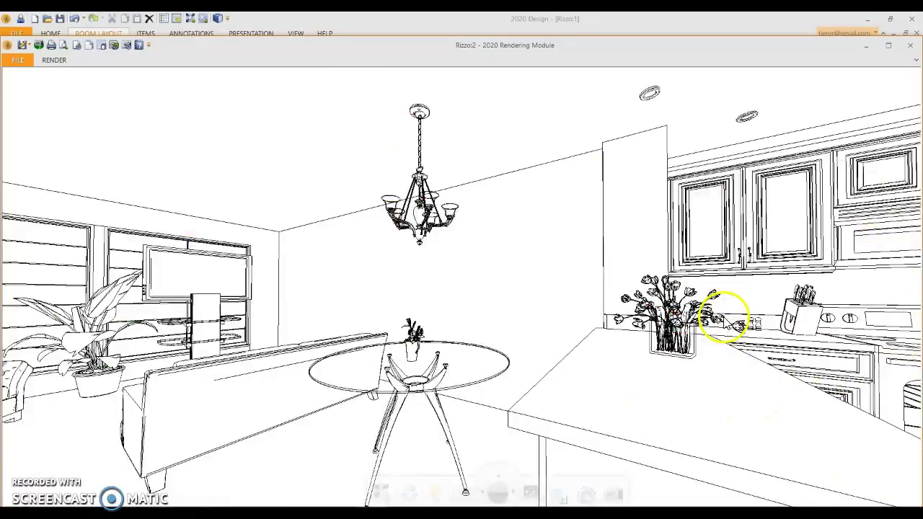
pyautogui.moveTo(725, 310); pyautogui.dragTo(701, 354)
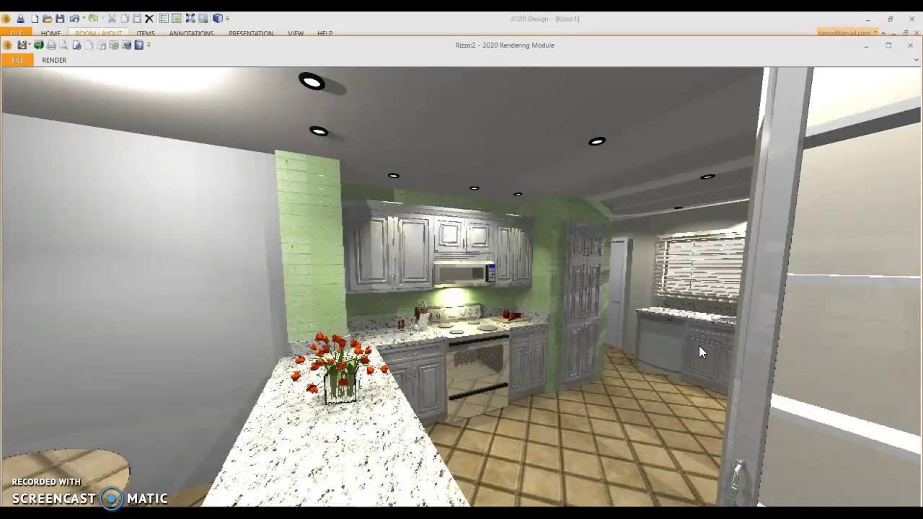
pyautogui.moveTo(460, 376)
pyautogui.mouseDown()
pyautogui.moveTo(431, 398)
pyautogui.moveTo(752, 382)
pyautogui.moveTo(742, 385)
pyautogui.mouseUp()
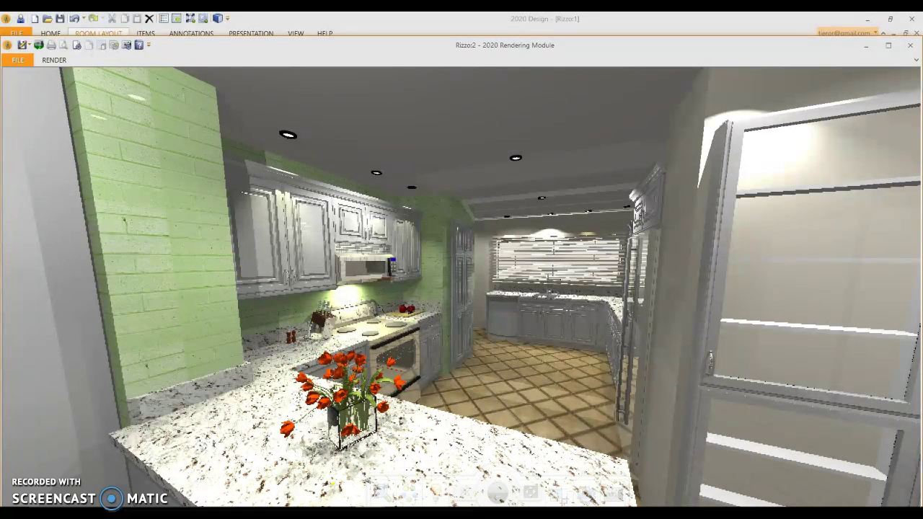
# Return to the 2020 Design floor plan and open the properties of the wall behind the range.
pyautogui.click(324, 463)
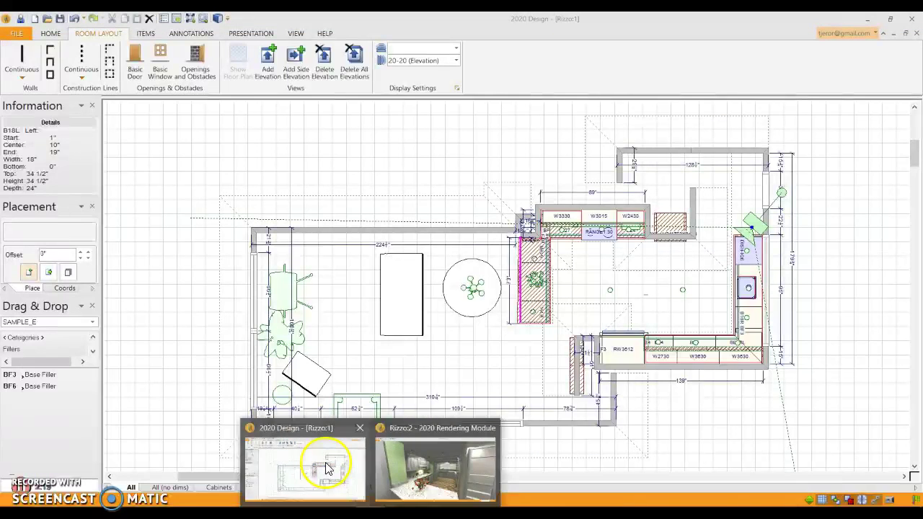
pyautogui.click(593, 312)
pyautogui.click(590, 310)
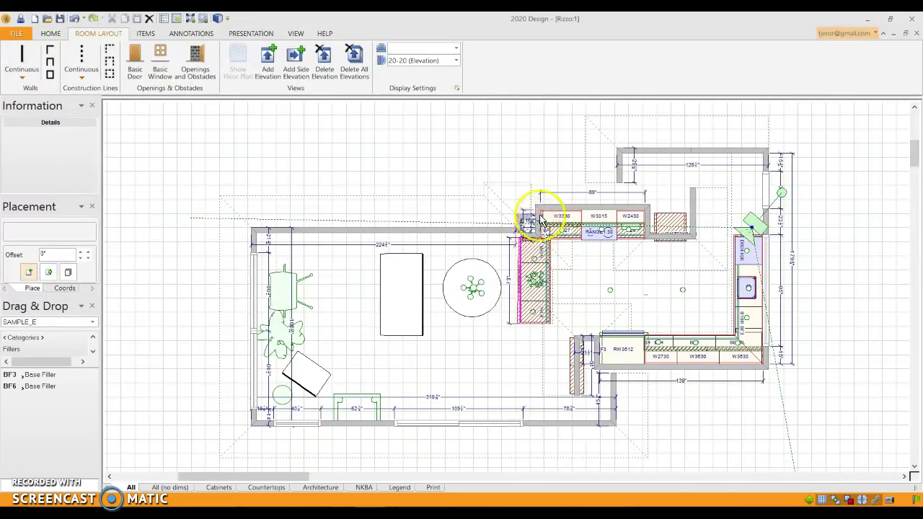
pyautogui.moveTo(679, 243); pyautogui.dragTo(694, 199)
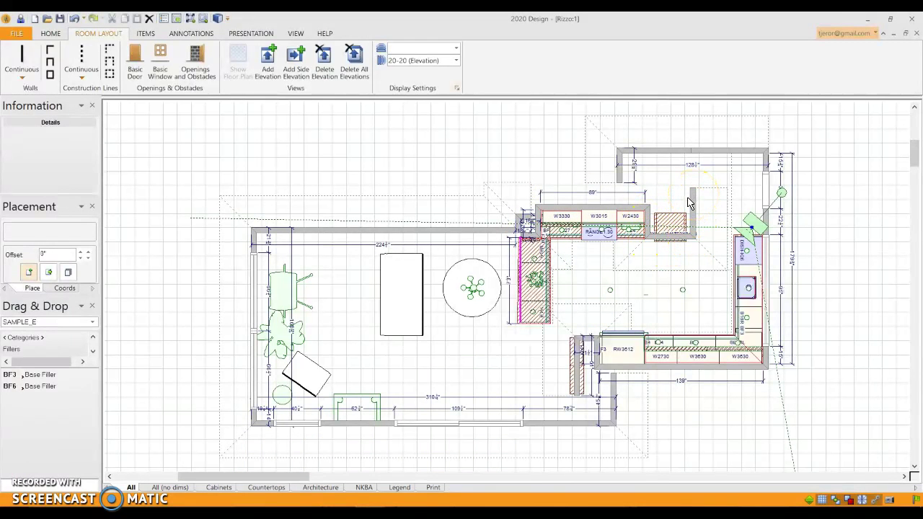
pyautogui.doubleClick(631, 212)
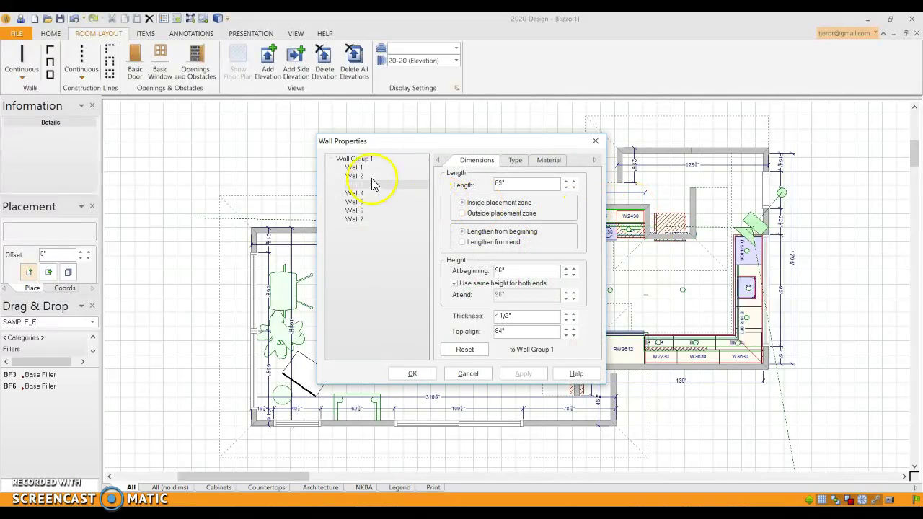
# Move the Wall Properties dialog clear of the kitchen plan and select the whole Wall Group 1.
pyautogui.moveTo(453, 142); pyautogui.dragTo(343, 117)
pyautogui.click(264, 136)
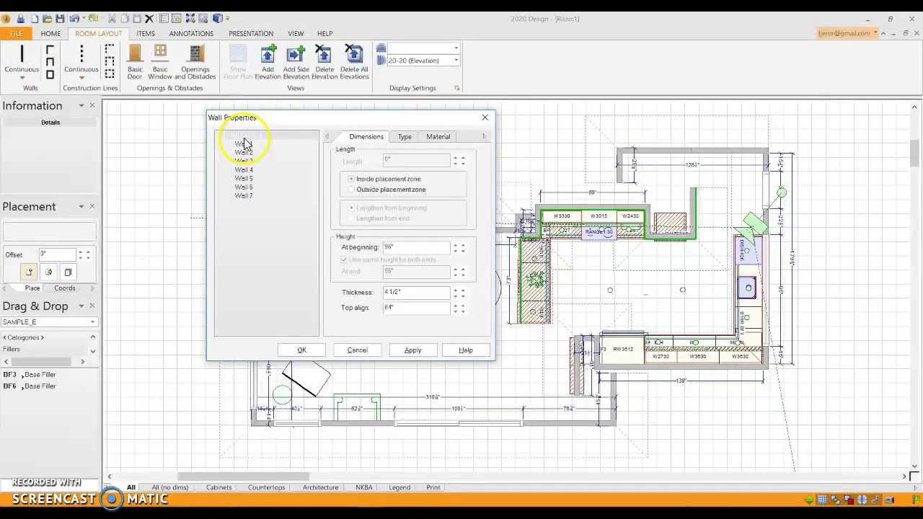
pyautogui.click(250, 145)
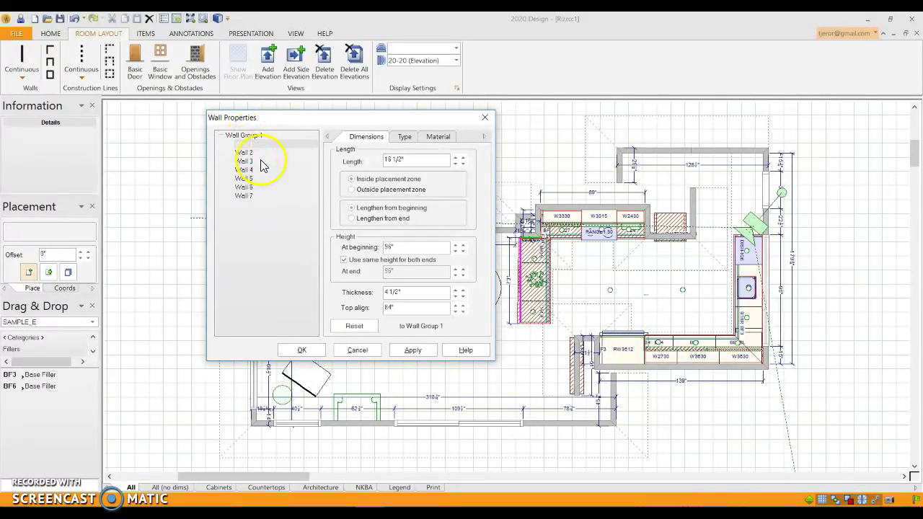
pyautogui.click(247, 179)
pyautogui.click(246, 136)
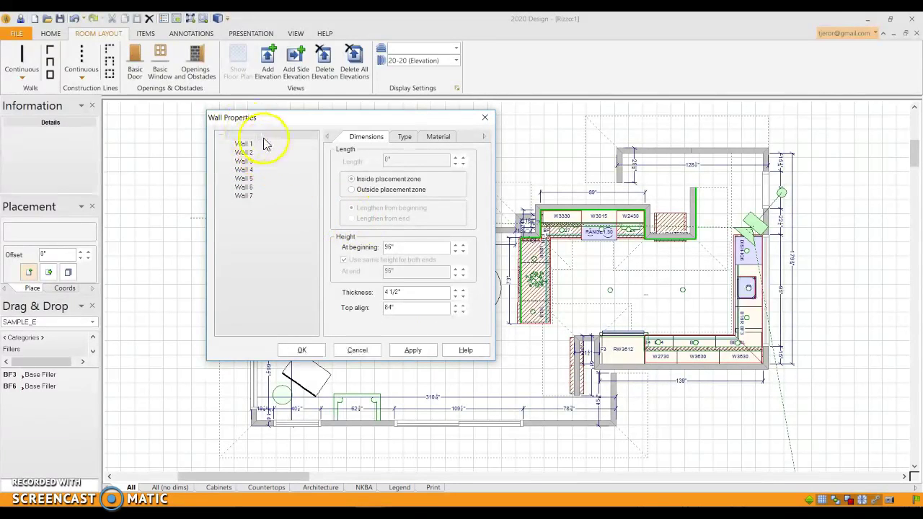
# Open the texture selection for Wall Group 1's inside finish and show the COMMON catalog textures.
pyautogui.click(432, 137)
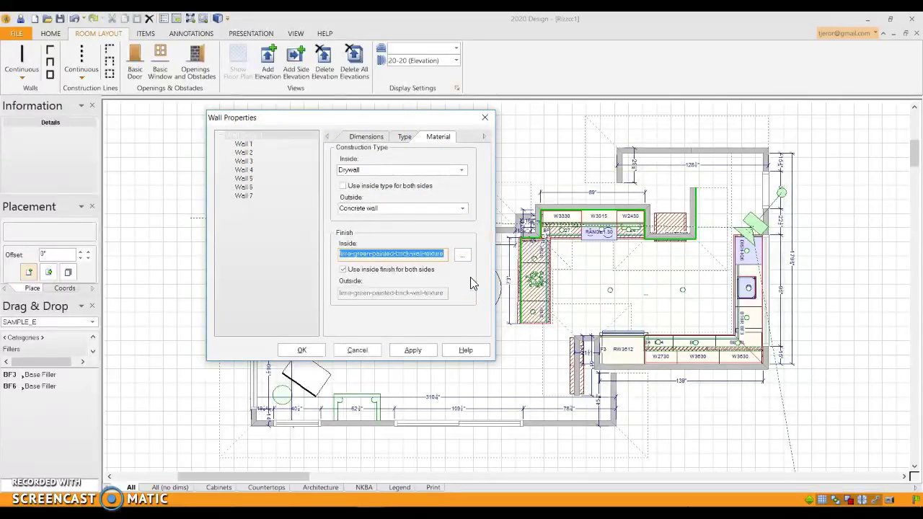
pyautogui.click(464, 254)
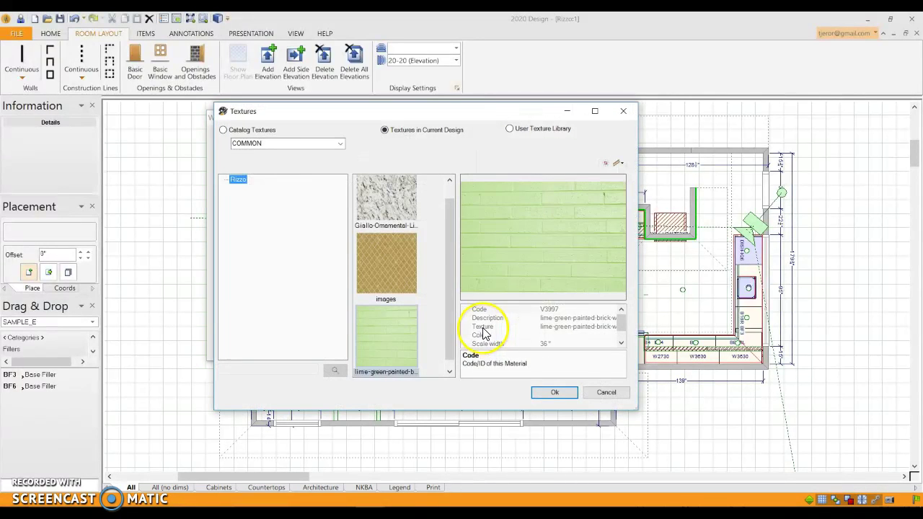
pyautogui.click(223, 130)
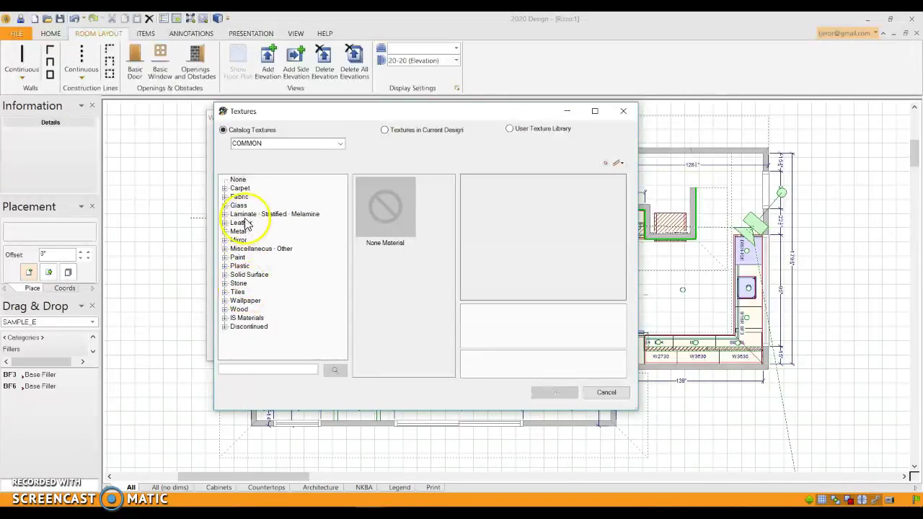
# Browse the generic natural brick textures in the catalog's Stone category.
pyautogui.click(225, 284)
pyautogui.click(225, 284)
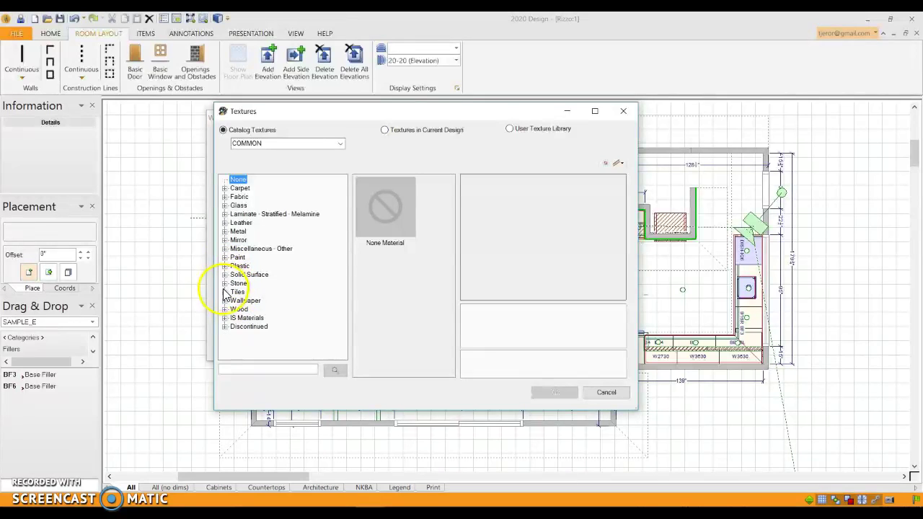
pyautogui.click(225, 283)
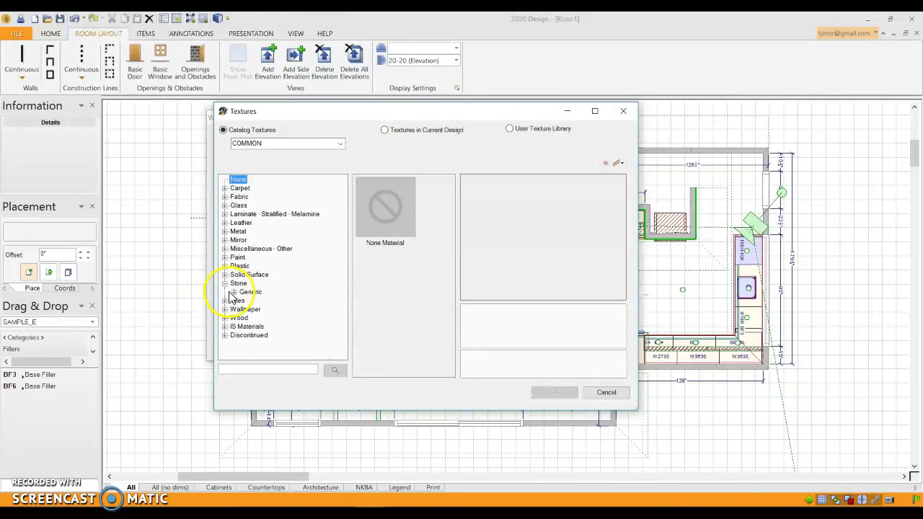
pyautogui.click(233, 292)
pyautogui.click(243, 300)
pyautogui.click(267, 308)
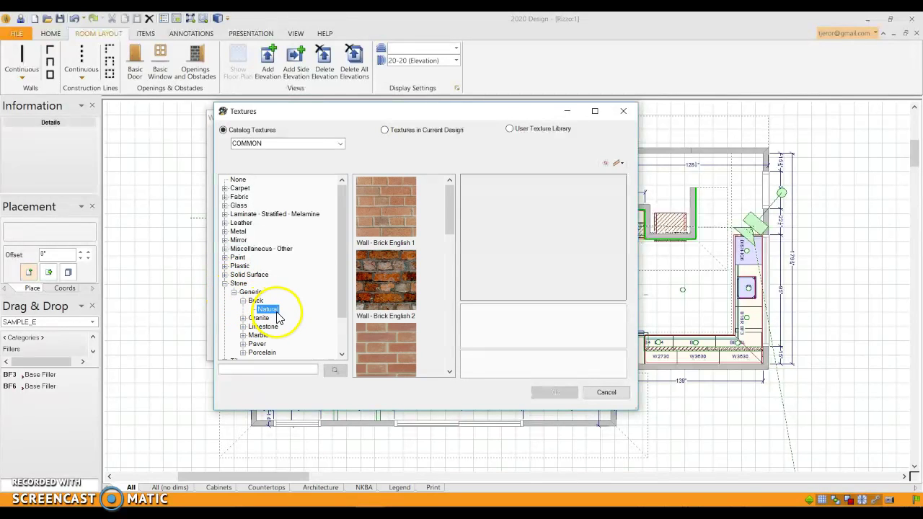
pyautogui.moveTo(449, 206)
pyautogui.mouseDown()
pyautogui.moveTo(457, 349)
pyautogui.moveTo(447, 288)
pyautogui.moveTo(452, 208)
pyautogui.mouseUp()
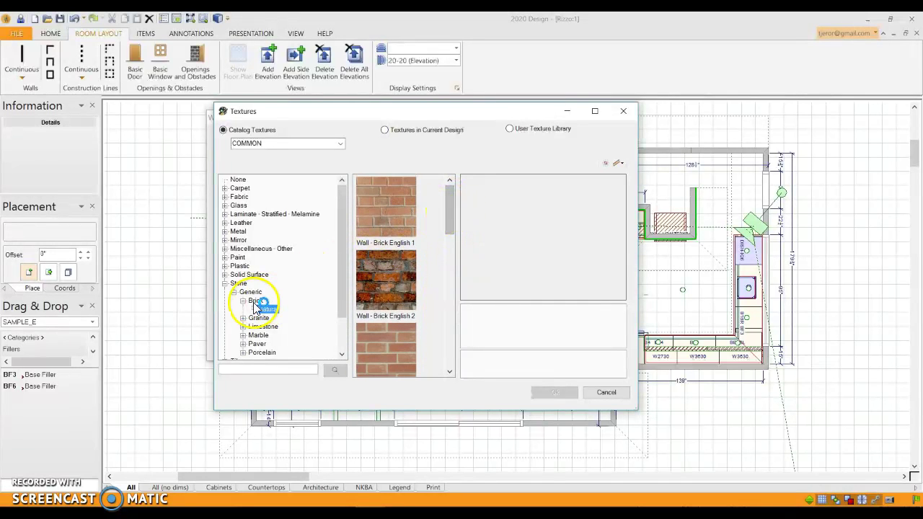
# Collapse the Stone category and list the subcategories under Tiles.
pyautogui.click(244, 302)
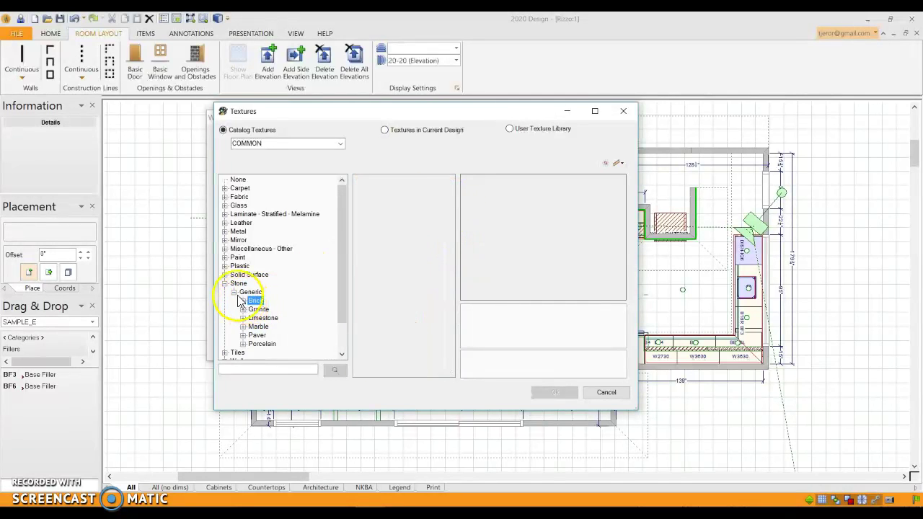
pyautogui.click(233, 292)
pyautogui.click(235, 283)
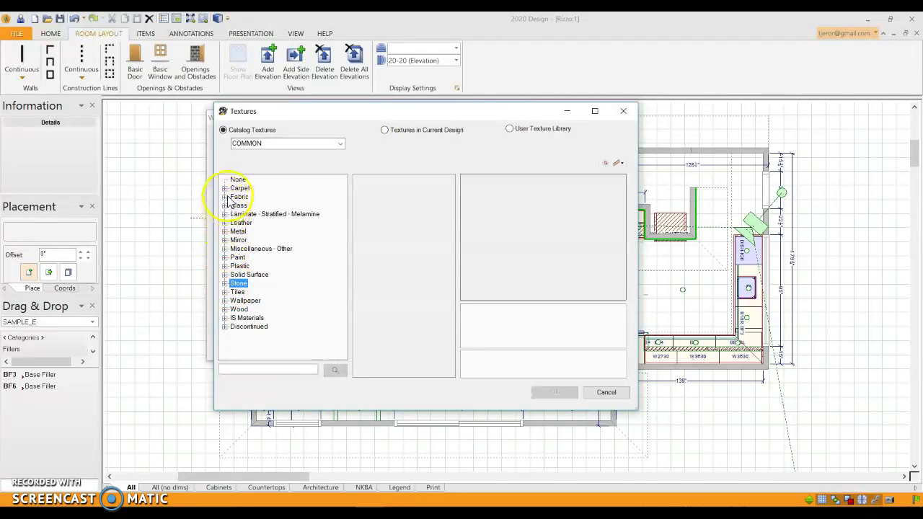
pyautogui.click(224, 292)
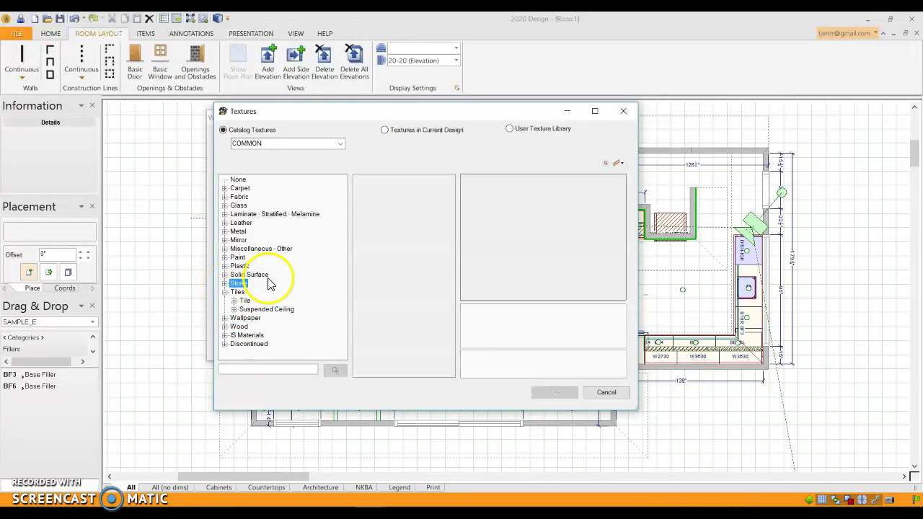
# Show the User Texture Library and view the file picker for adding textures, closing it without choosing an image.
pyautogui.click(509, 130)
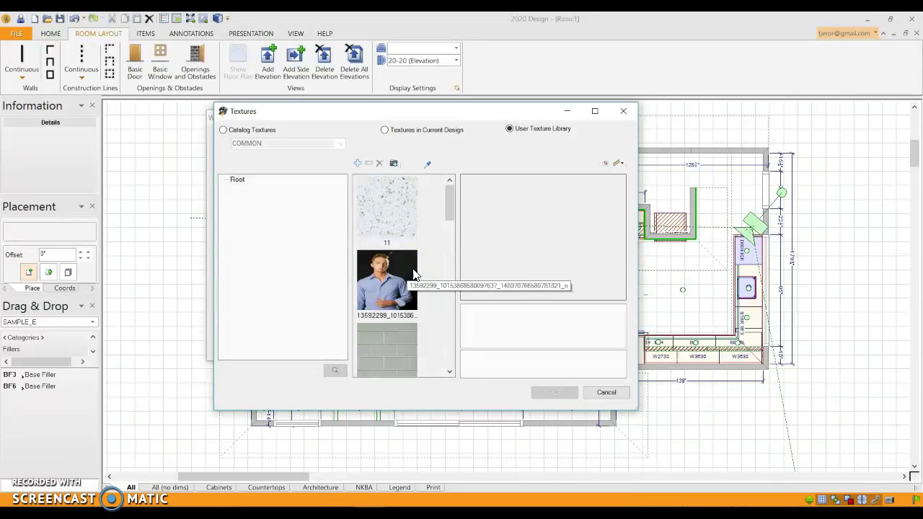
pyautogui.click(448, 206)
pyautogui.click(395, 164)
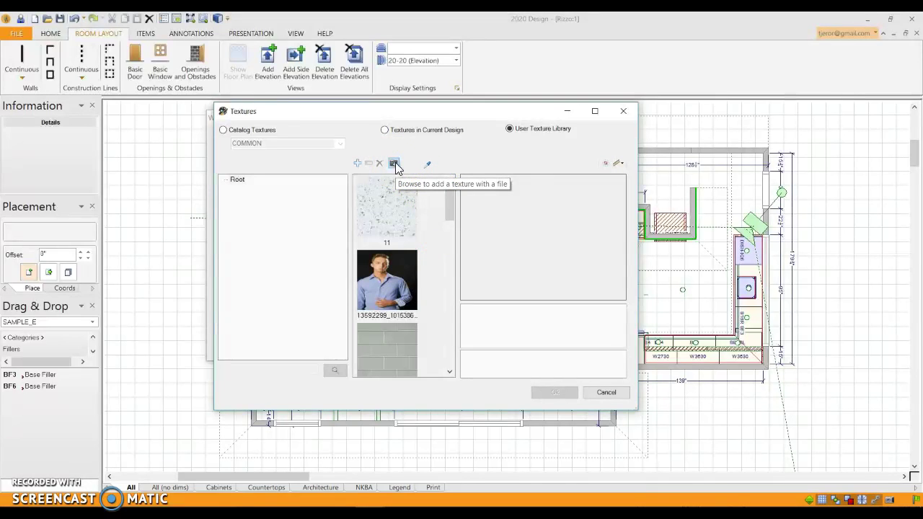
pyautogui.click(395, 164)
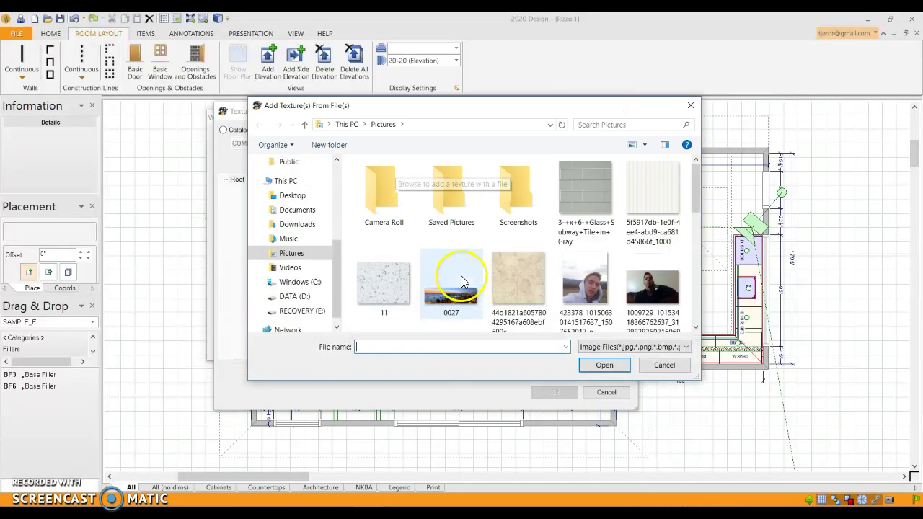
pyautogui.click(692, 105)
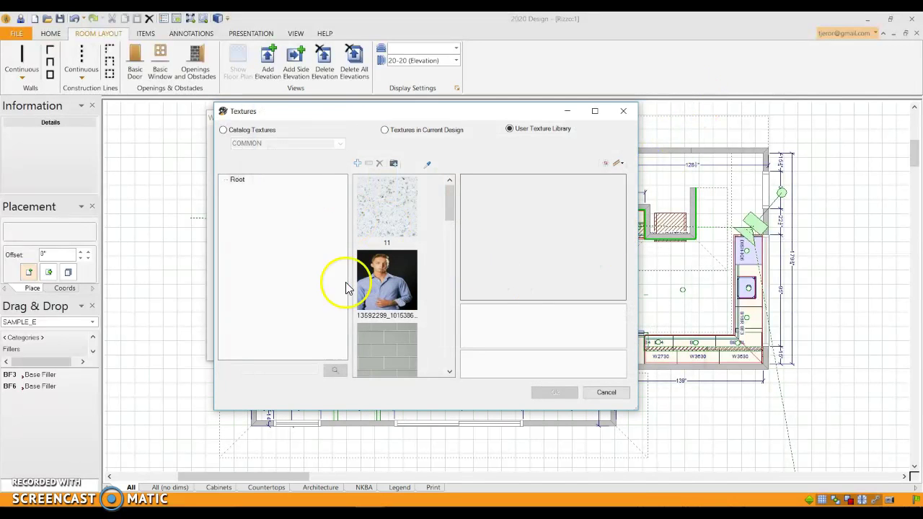
# Switch to the browser's Google image results for brick and preview the Eldorado Stone brick veneer picture.
pyautogui.click(400, 462)
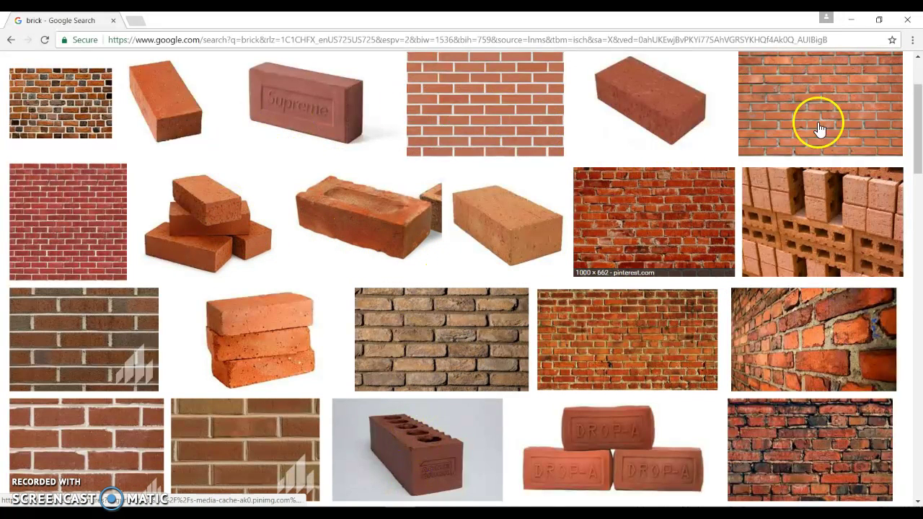
pyautogui.moveTo(918, 111); pyautogui.dragTo(918, 115)
pyautogui.moveTo(913, 207); pyautogui.dragTo(921, 108)
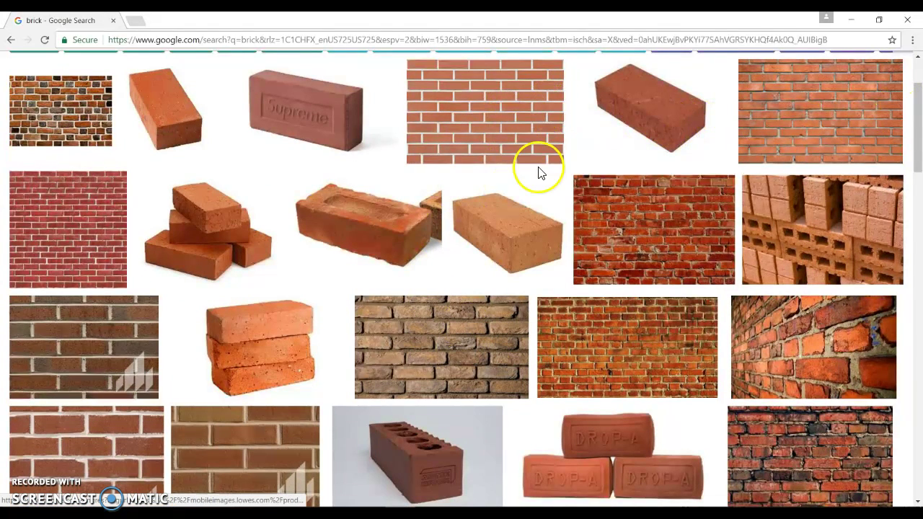
pyautogui.click(491, 354)
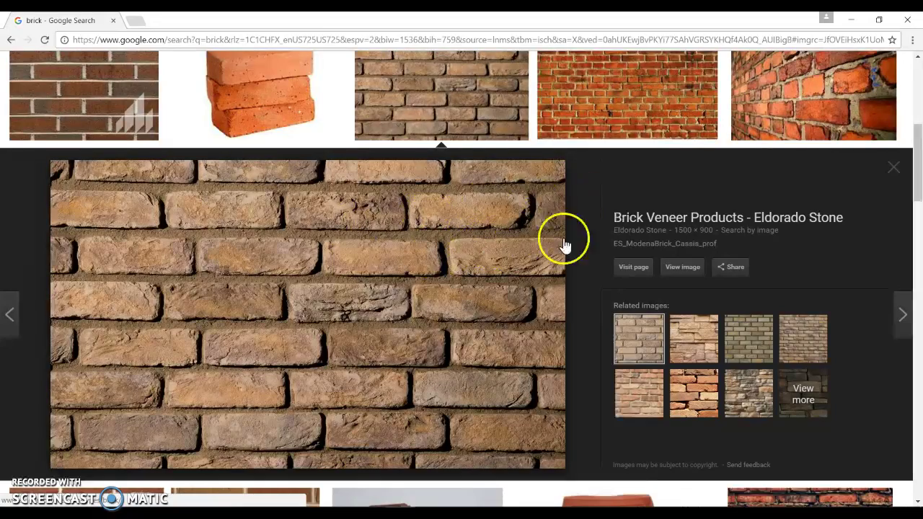
pyautogui.click(895, 173)
pyautogui.moveTo(909, 177); pyautogui.dragTo(913, 248)
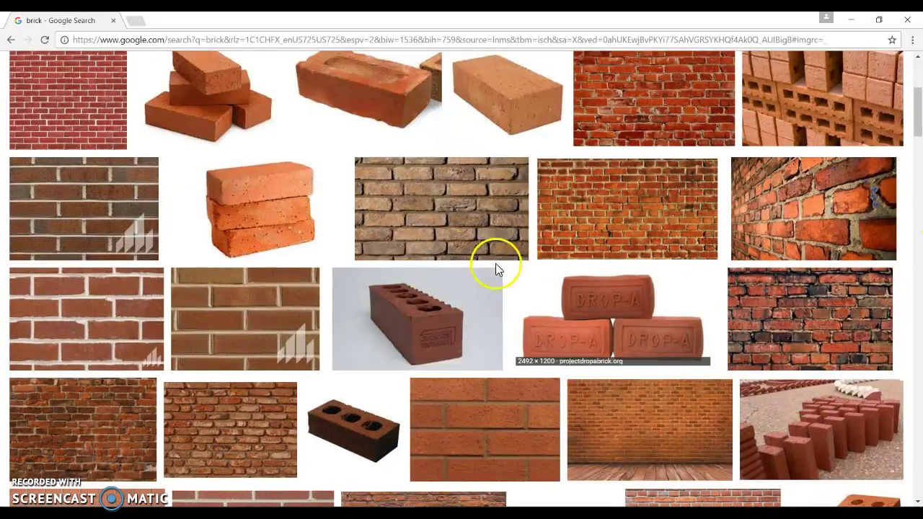
pyautogui.click(468, 198)
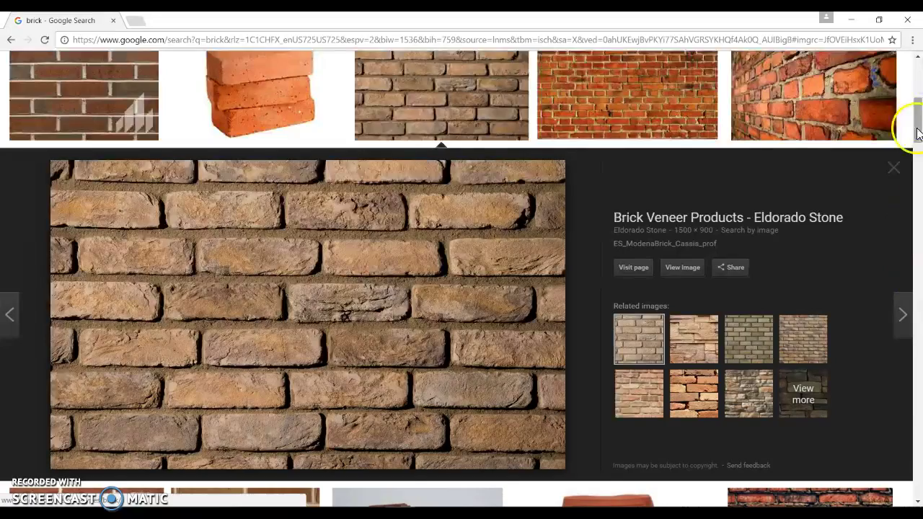
pyautogui.click(906, 169)
pyautogui.scroll(2, 906, 159)
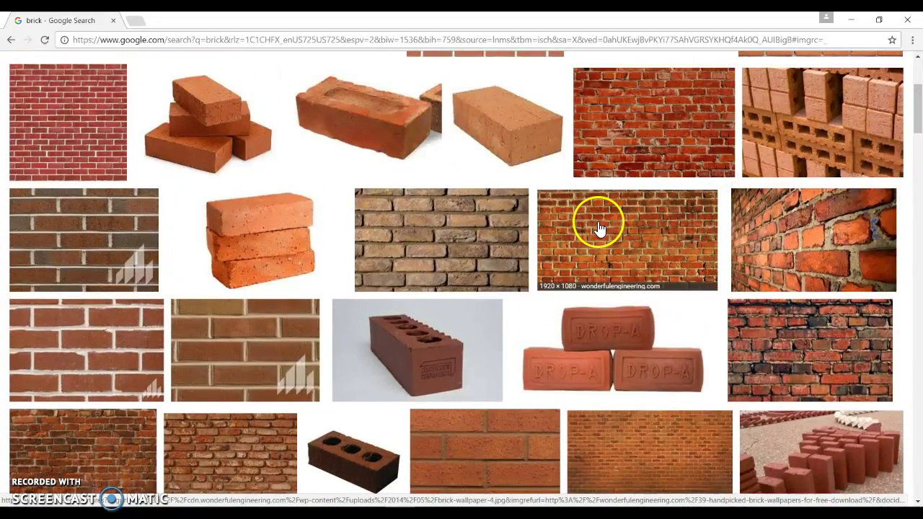
pyautogui.click(72, 127)
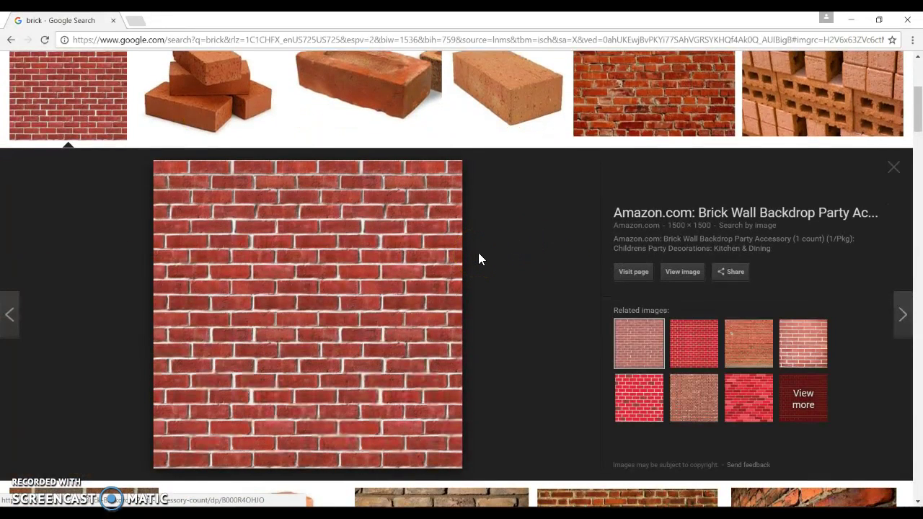
pyautogui.click(333, 243)
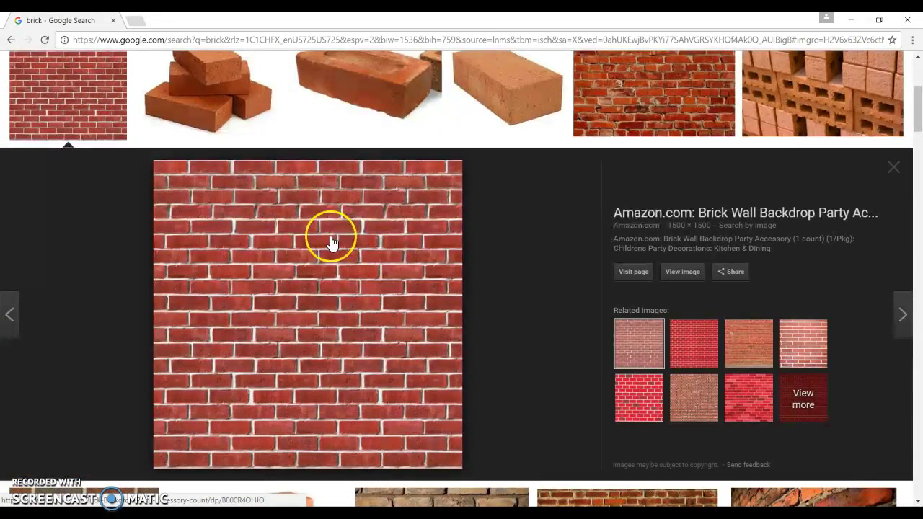
pyautogui.rightClick(331, 237)
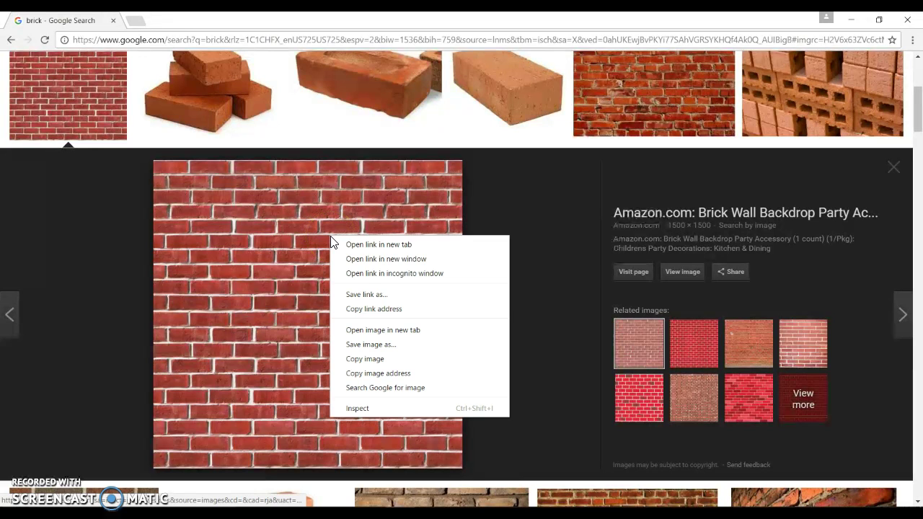
pyautogui.click(418, 344)
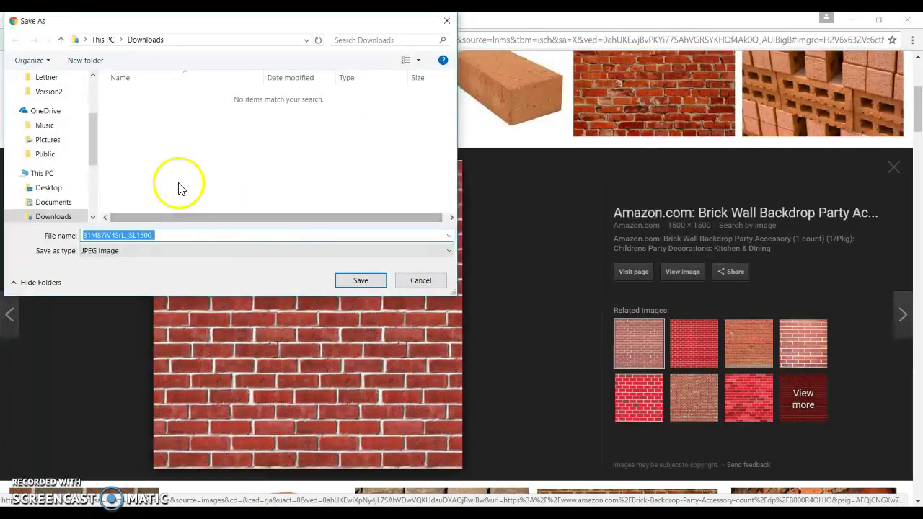
pyautogui.click(47, 139)
pyautogui.moveTo(453, 101); pyautogui.dragTo(447, 27)
pyautogui.click(447, 20)
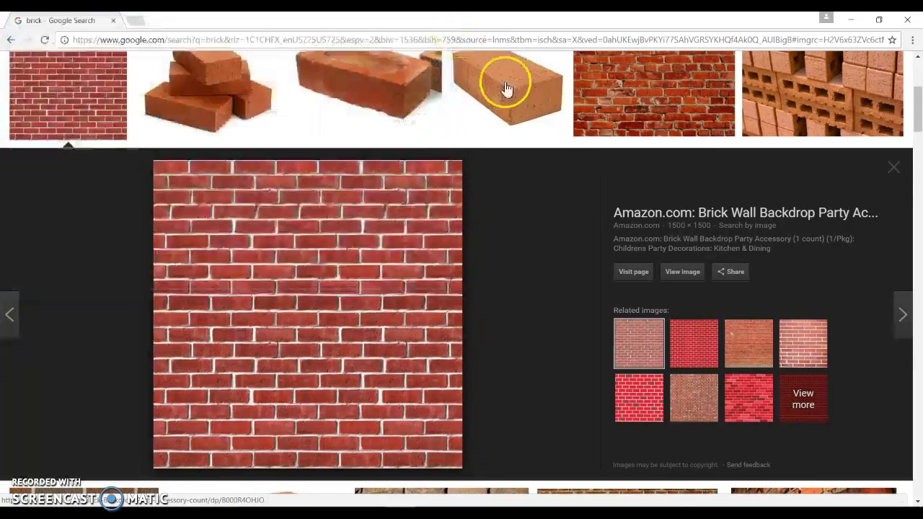
pyautogui.click(894, 172)
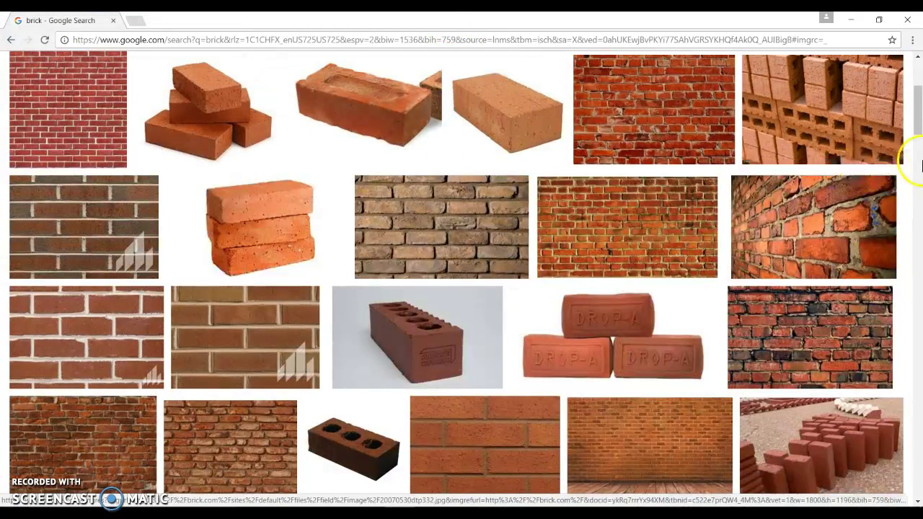
# Preview the Wonderful Engineering red-orange brick wallpaper and save it to the Pictures folder as brick-wallpaper-4, closing the preview.
pyautogui.moveTo(918, 131); pyautogui.dragTo(904, 79)
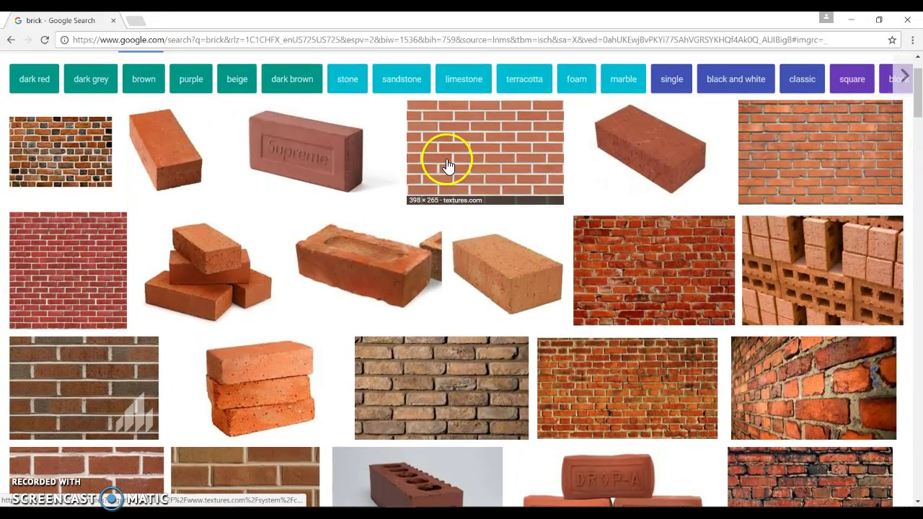
pyautogui.click(641, 386)
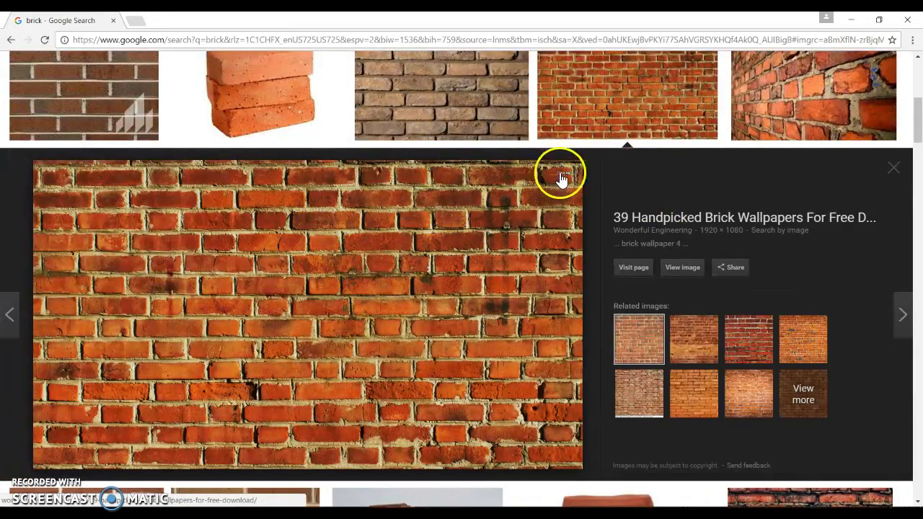
pyautogui.rightClick(339, 222)
pyautogui.click(456, 330)
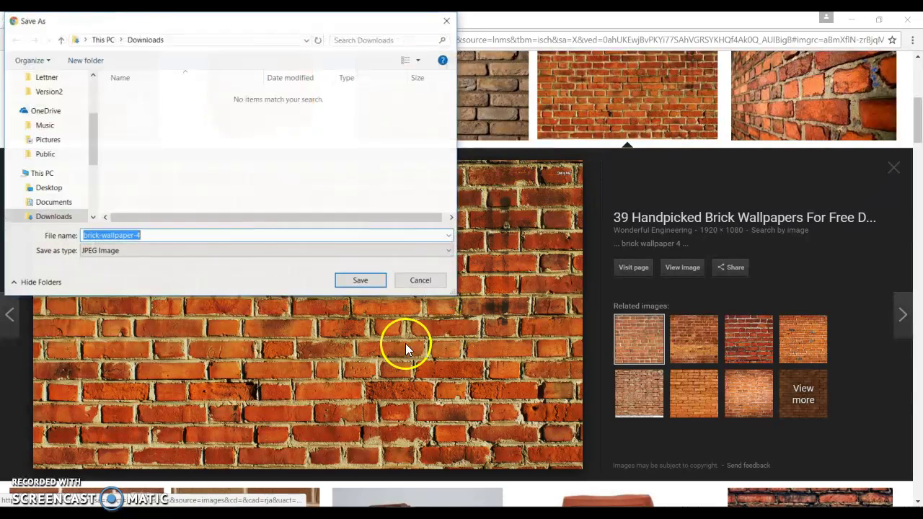
pyautogui.click(51, 140)
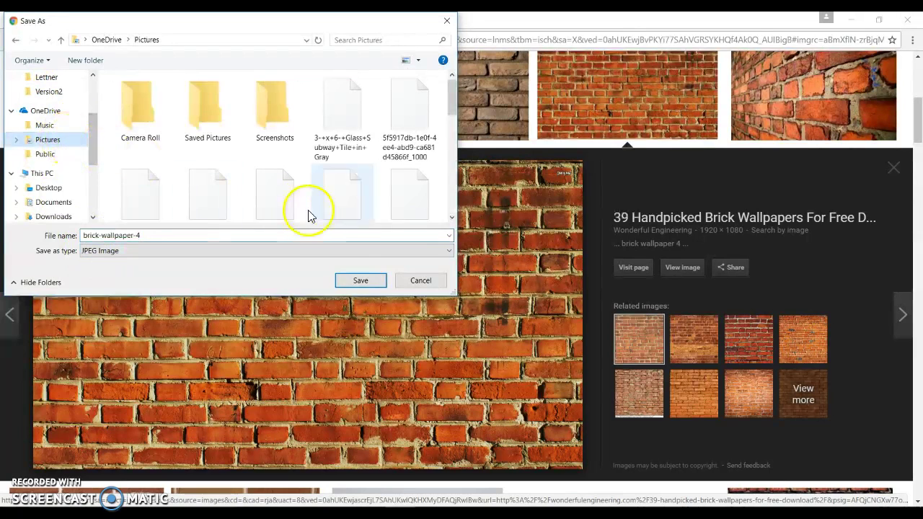
pyautogui.click(361, 281)
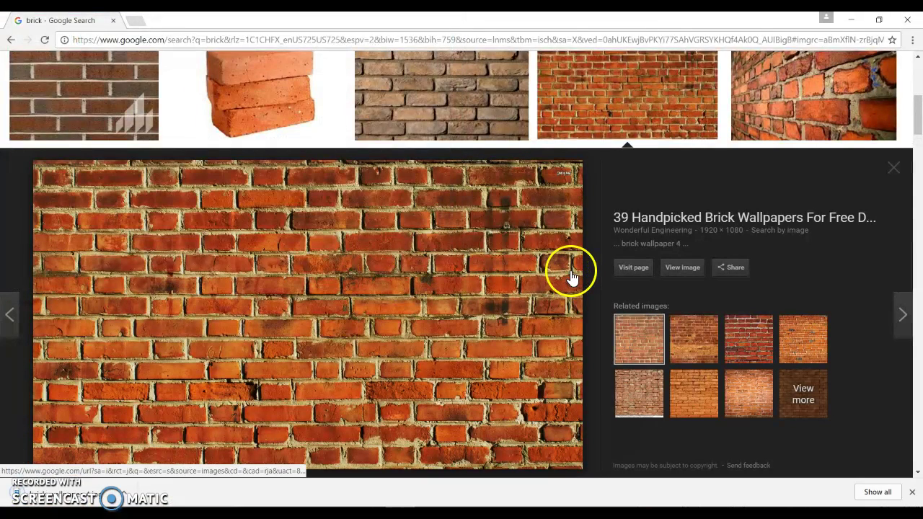
pyautogui.click(895, 168)
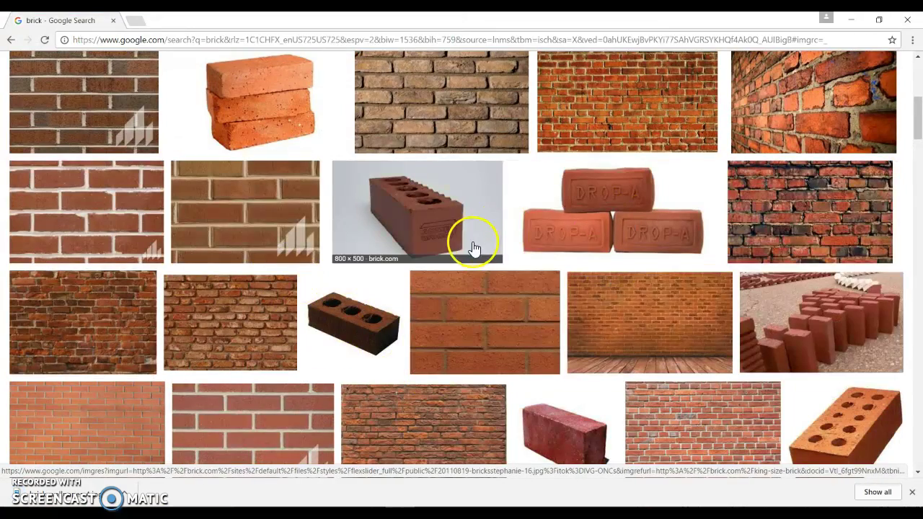
# Switch back to the 2020 Design Textures window and add brick-wallpaper-4 from the Pictures folder to the User Texture Library.
pyautogui.moveTo(368, 509)
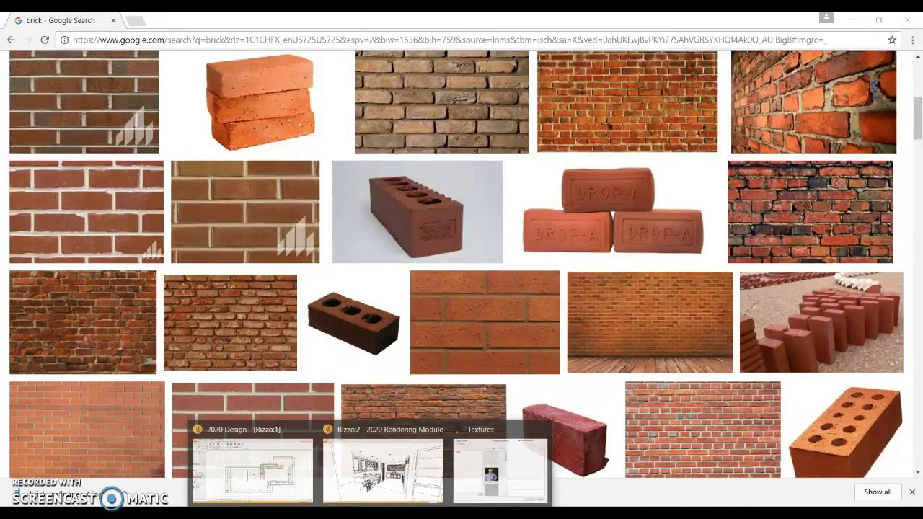
pyautogui.click(472, 467)
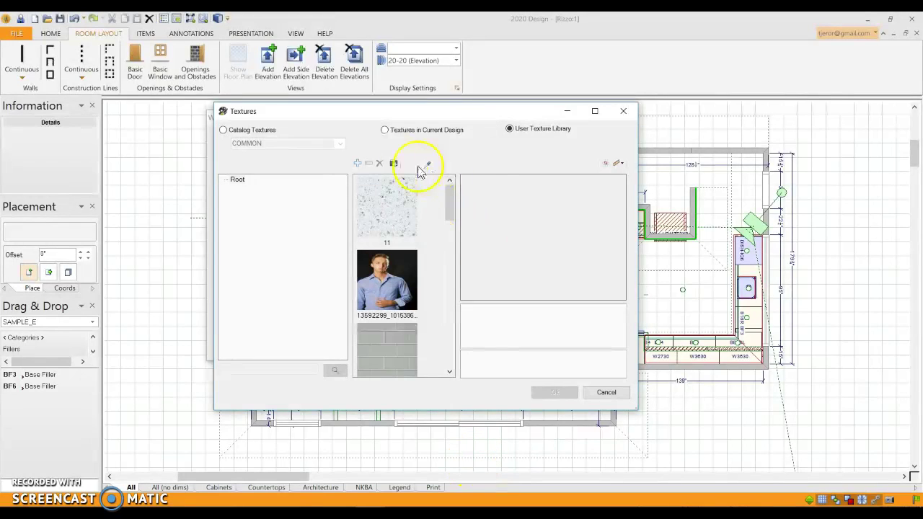
pyautogui.click(393, 165)
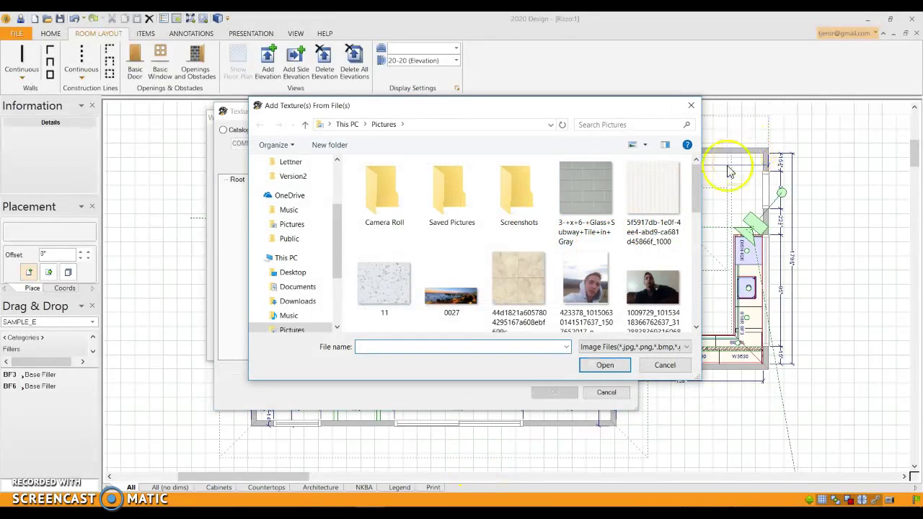
pyautogui.moveTo(699, 188)
pyautogui.mouseDown()
pyautogui.moveTo(689, 249)
pyautogui.moveTo(698, 206)
pyautogui.mouseUp()
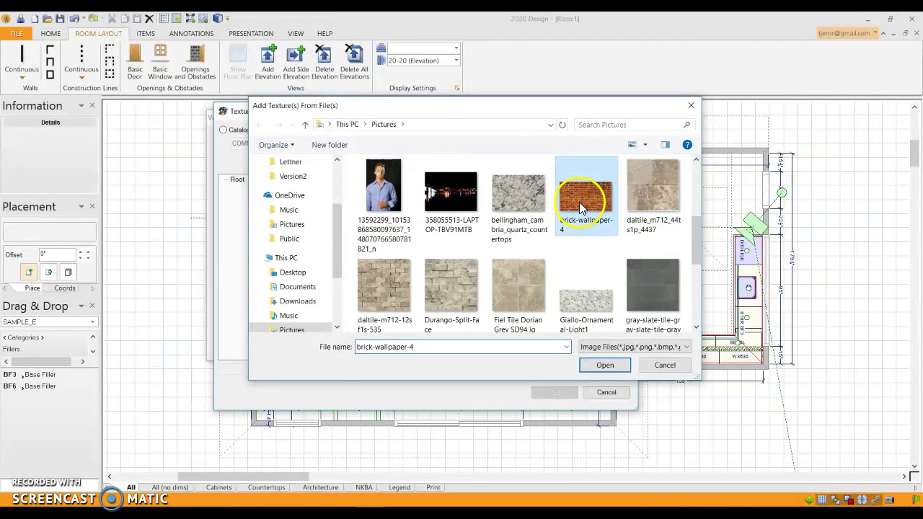
pyautogui.doubleClick(579, 201)
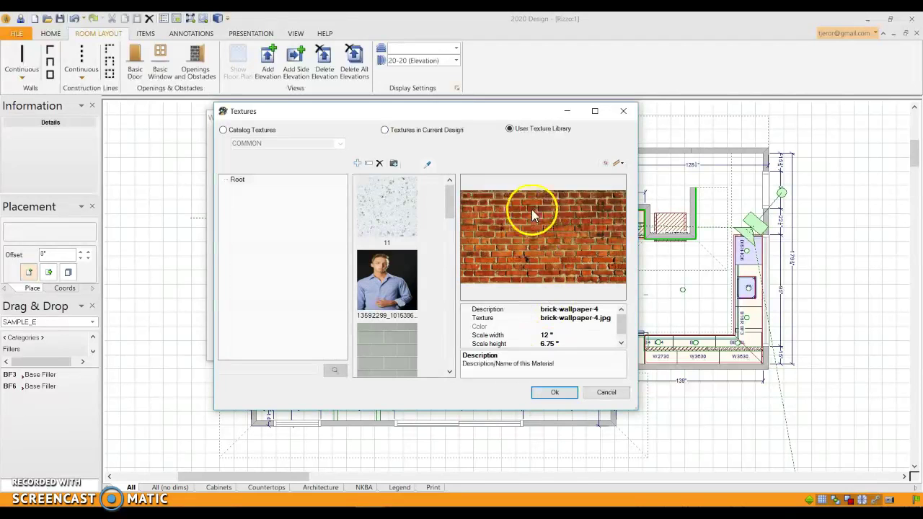
# Apply the brick-wallpaper-4 finish to the wall group and check the brick in the 3D rendering before closing it.
pyautogui.click(556, 394)
pyautogui.click(426, 352)
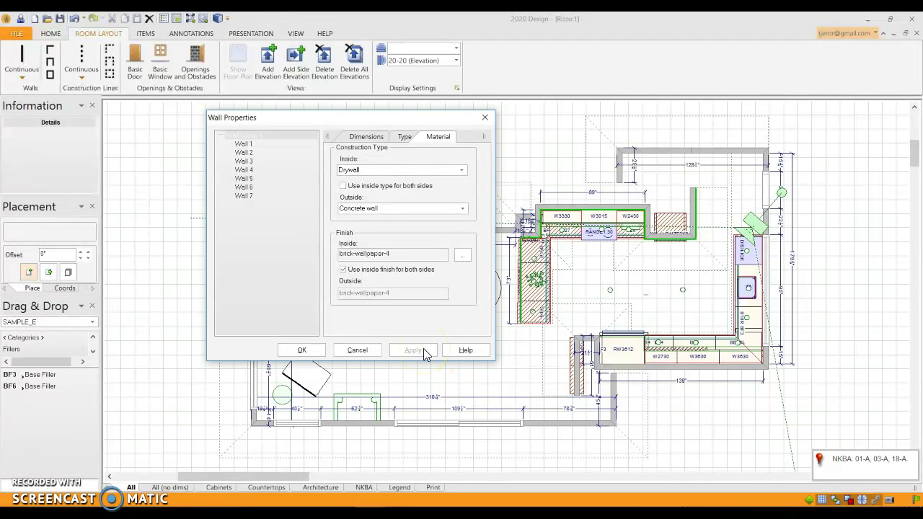
pyautogui.click(311, 349)
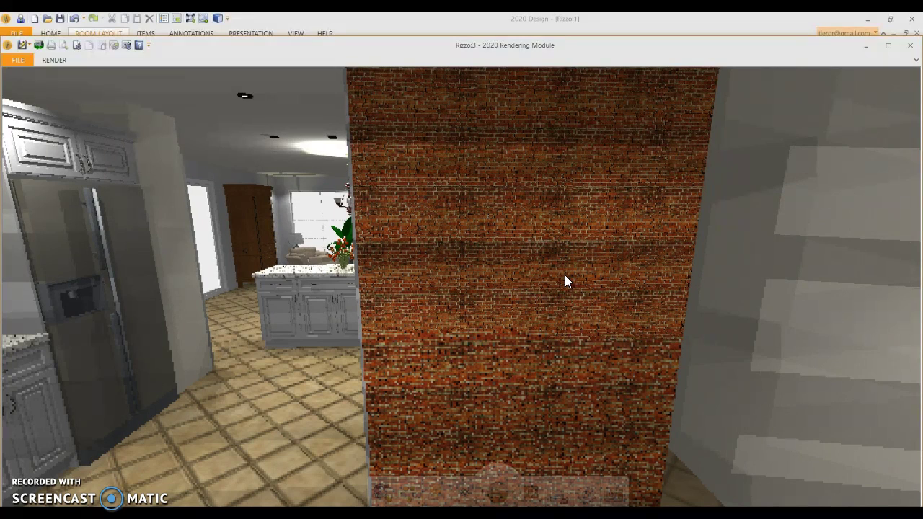
pyautogui.click(592, 253)
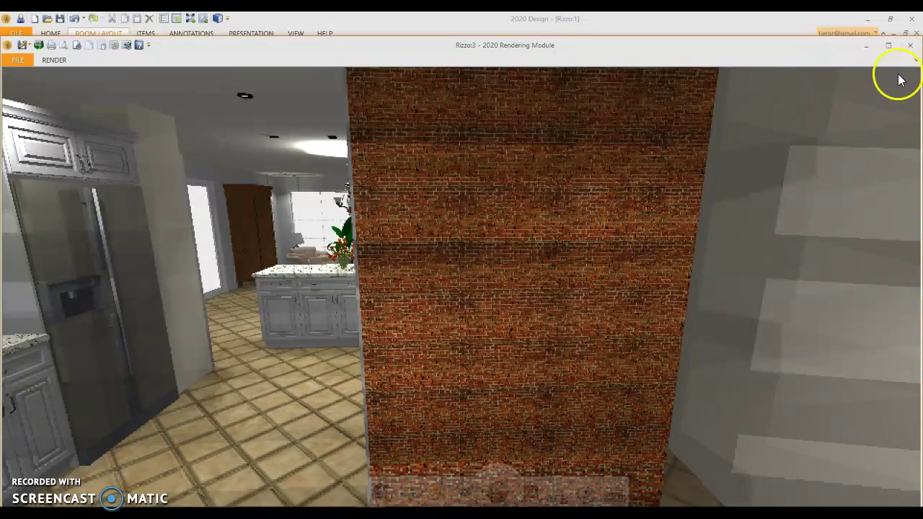
pyautogui.click(910, 45)
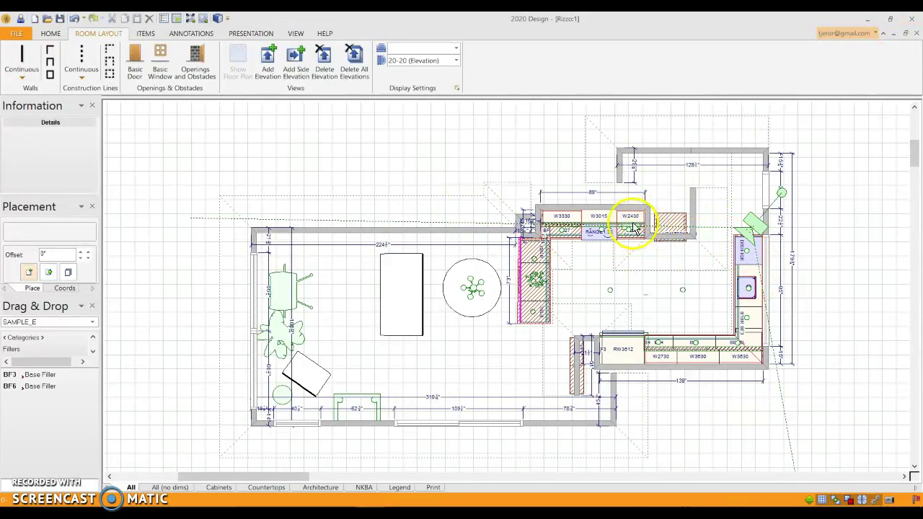
# Open the material finish of the wall behind the range and select brick-wallpaper-4 from the User Texture Library.
pyautogui.doubleClick(611, 210)
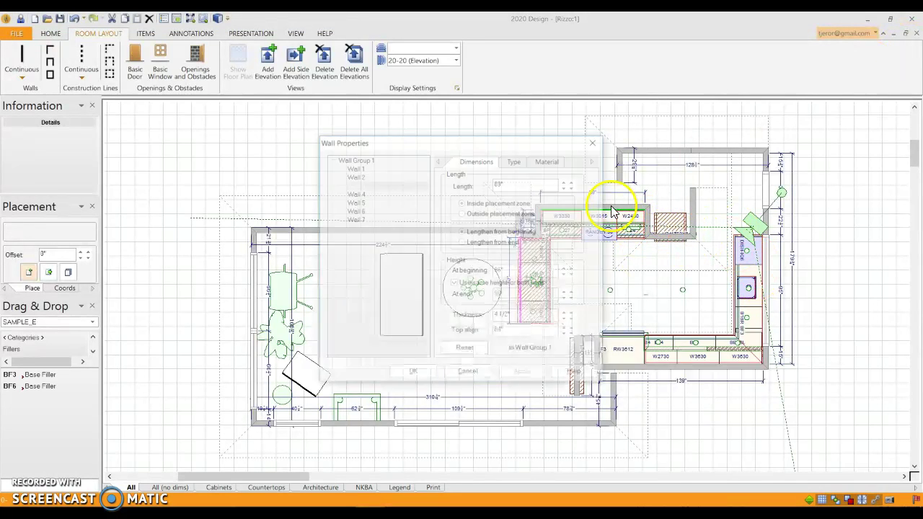
pyautogui.click(548, 160)
pyautogui.click(574, 287)
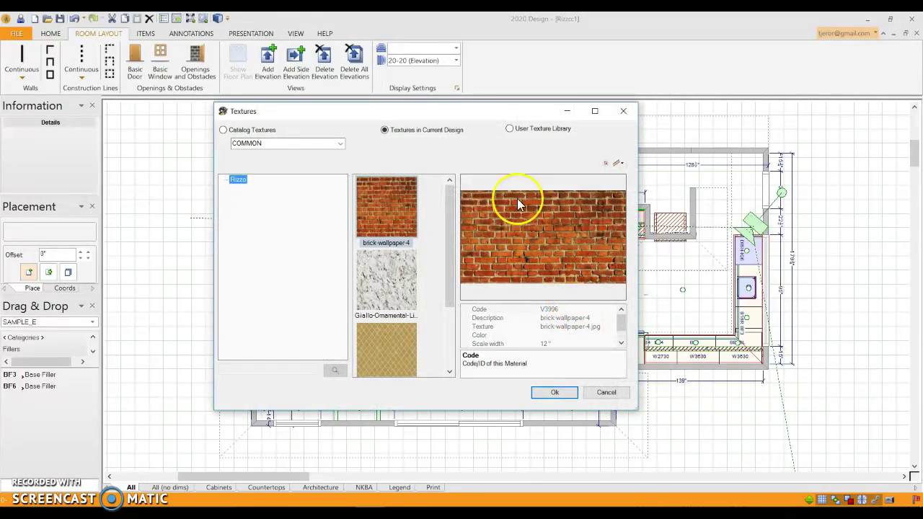
pyautogui.click(510, 130)
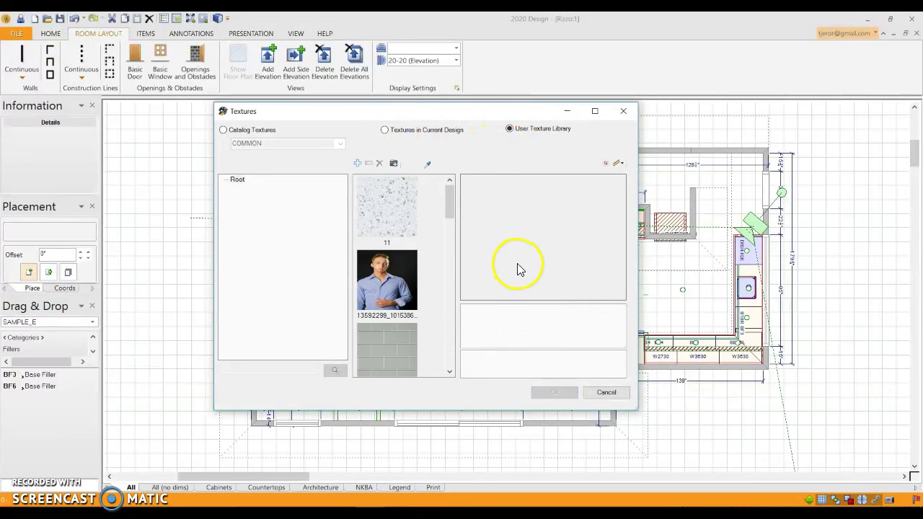
pyautogui.moveTo(450, 192); pyautogui.dragTo(447, 254)
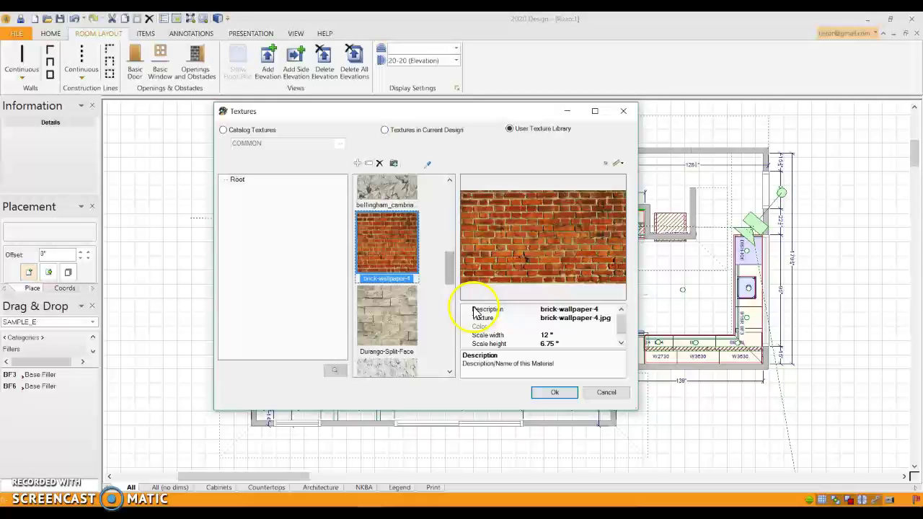
# Set the brick texture's scale width to 48" and apply the rescaled finish to the wall.
pyautogui.click(546, 334)
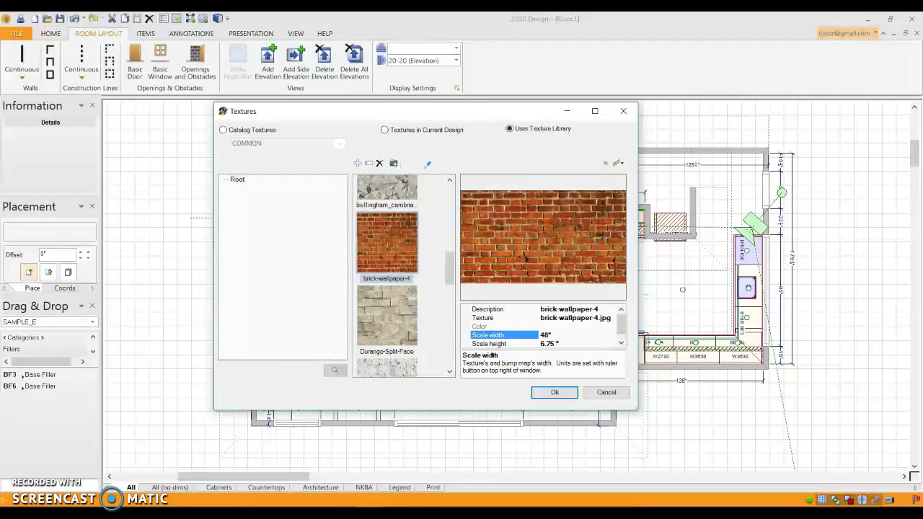
pyautogui.press('Return')
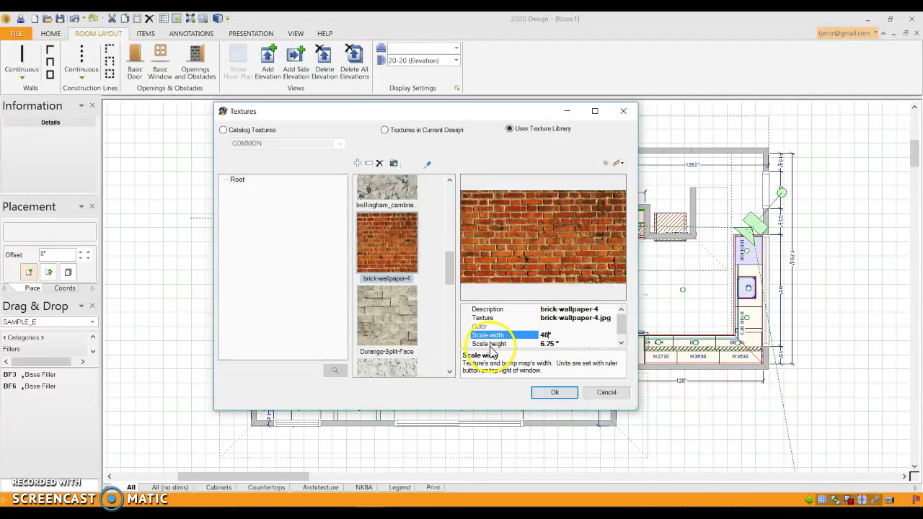
pyautogui.click(590, 311)
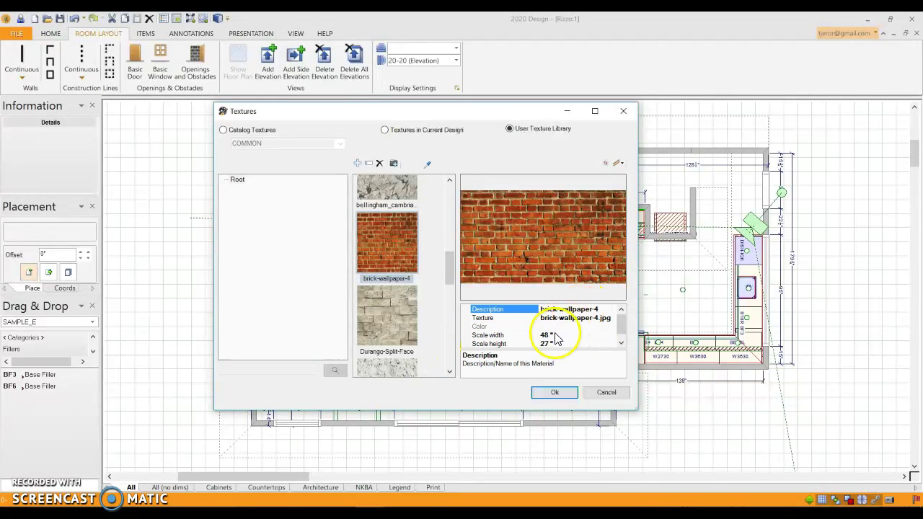
pyautogui.click(558, 401)
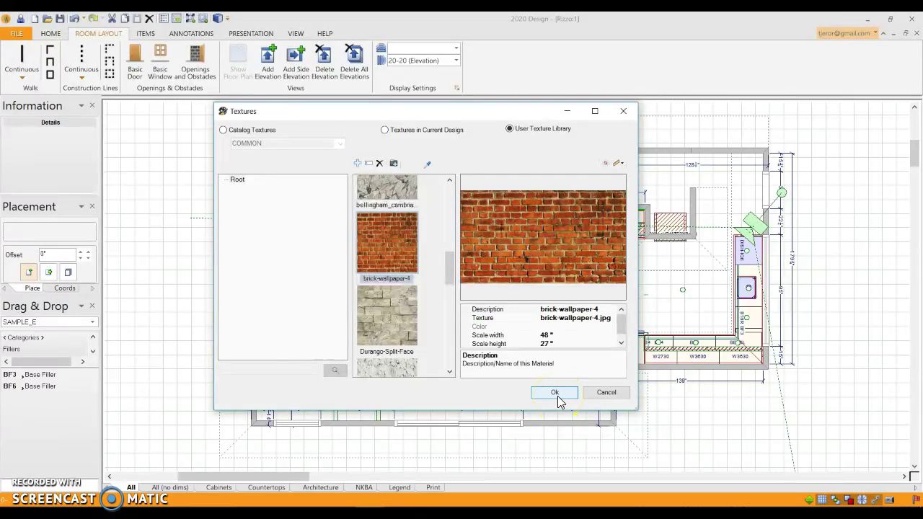
pyautogui.click(531, 374)
pyautogui.click(415, 374)
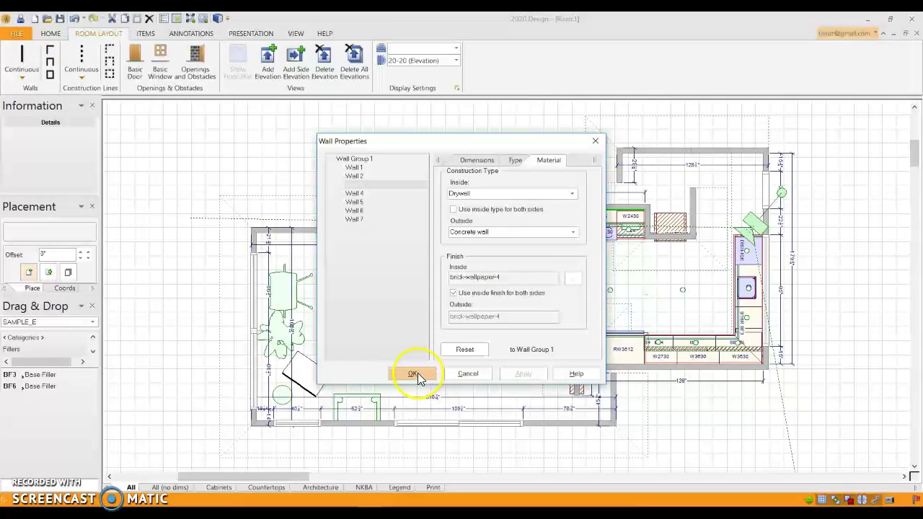
# Open the 3D rendering and look around the kitchen to examine the rescaled brick, returning to it from the browser.
pyautogui.click(217, 20)
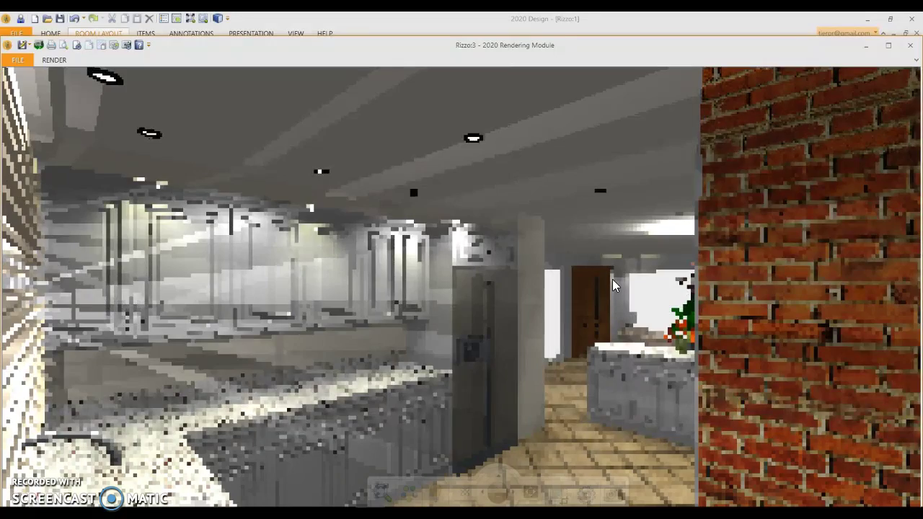
pyautogui.moveTo(616, 288)
pyautogui.mouseDown()
pyautogui.moveTo(678, 338)
pyautogui.moveTo(711, 336)
pyautogui.moveTo(752, 359)
pyautogui.mouseUp()
pyautogui.click(671, 313)
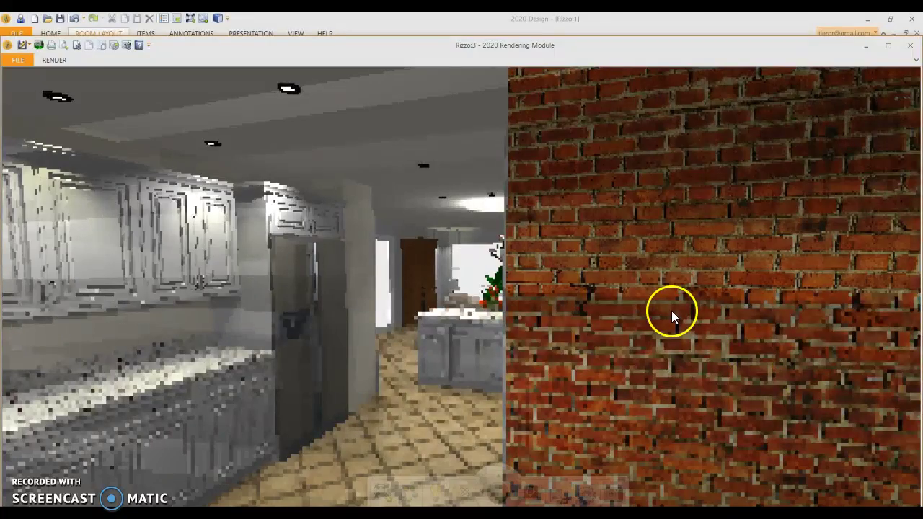
pyautogui.moveTo(667, 312)
pyautogui.mouseDown()
pyautogui.moveTo(562, 325)
pyautogui.moveTo(520, 365)
pyautogui.mouseUp()
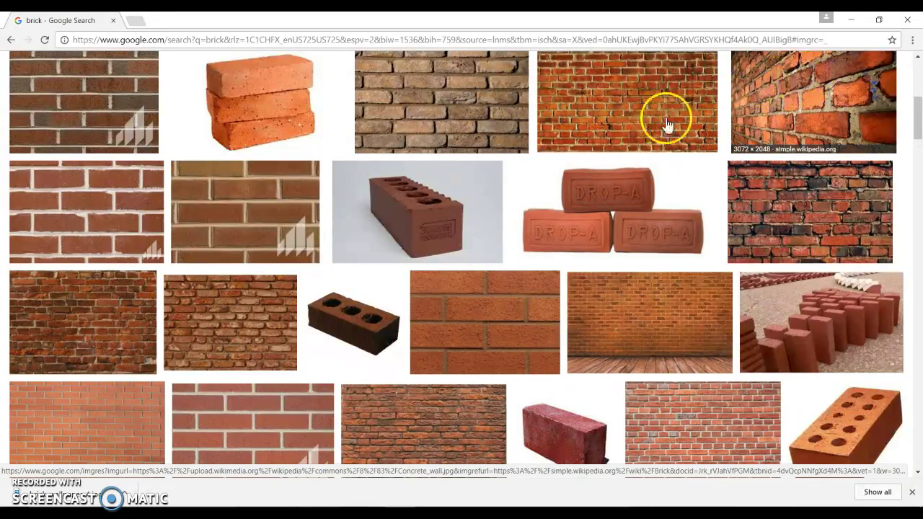
pyautogui.click(851, 20)
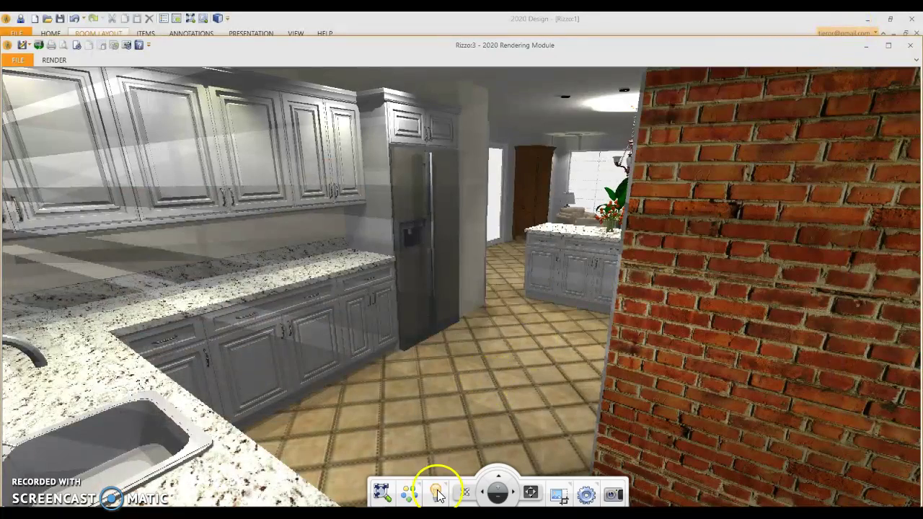
# Set the rendering's floor texture to the beige stone tile 44d1821a60578042… from the User Texture Library and close the rendering.
pyautogui.click(409, 494)
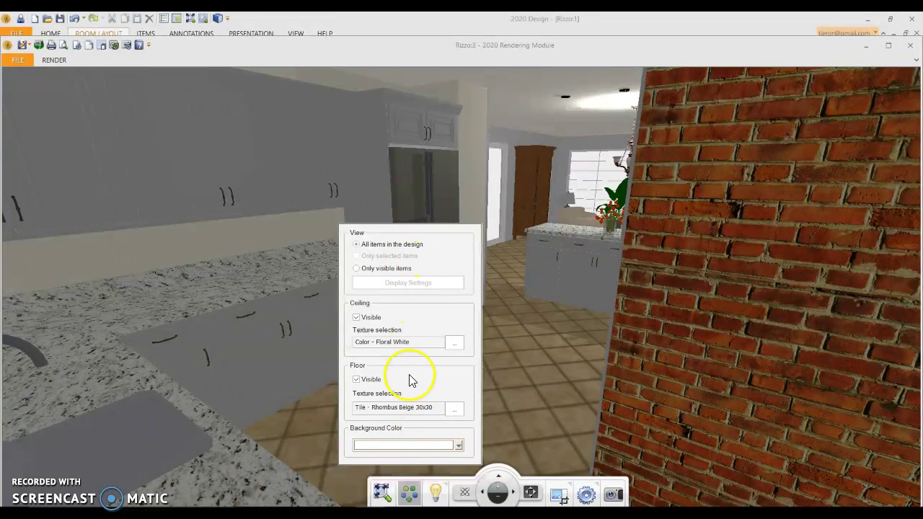
pyautogui.click(356, 380)
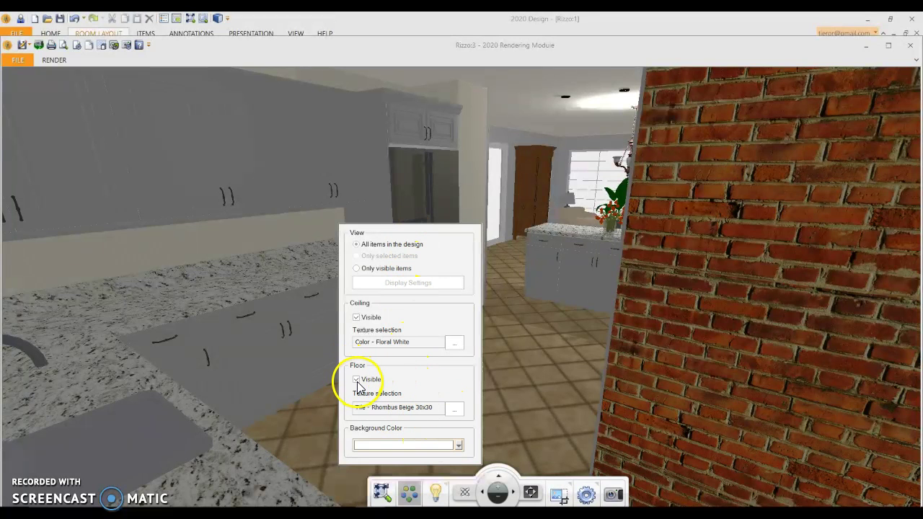
pyautogui.click(462, 413)
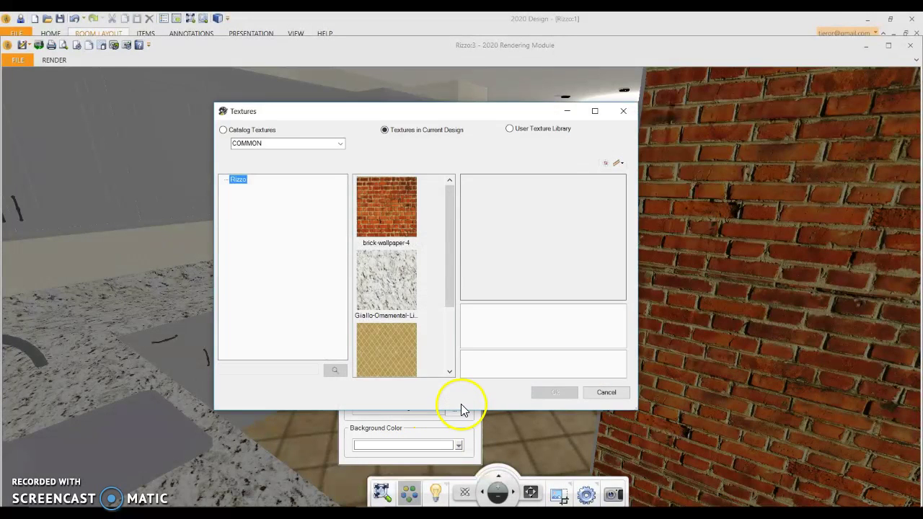
pyautogui.moveTo(445, 214); pyautogui.dragTo(498, 155)
pyautogui.click(514, 133)
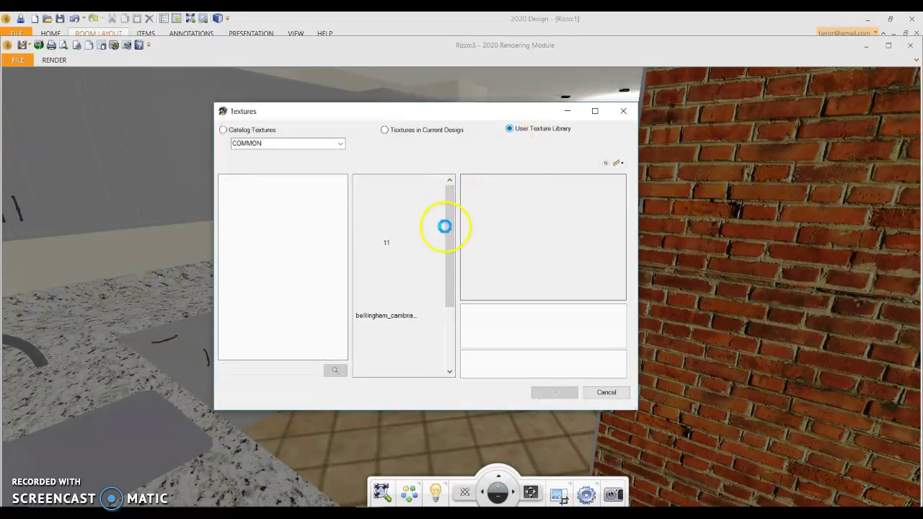
pyautogui.moveTo(449, 220); pyautogui.dragTo(449, 238)
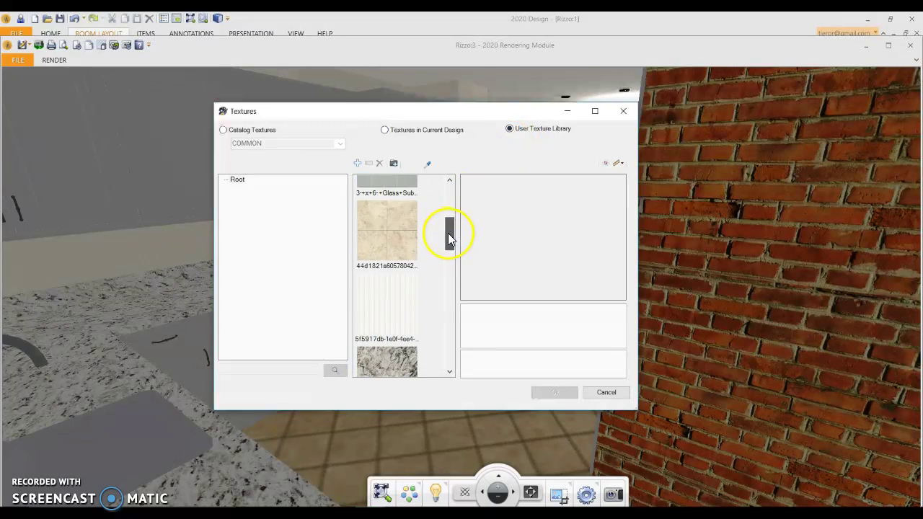
pyautogui.click(404, 237)
pyautogui.click(543, 393)
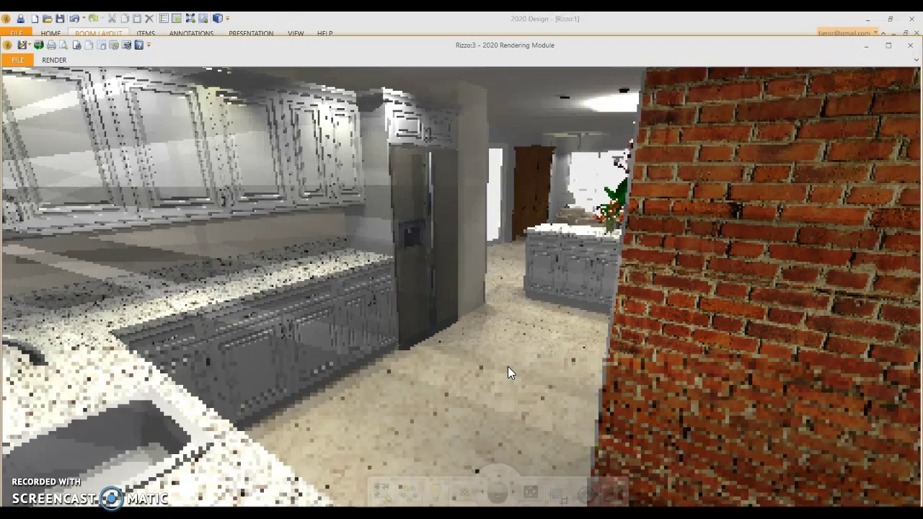
pyautogui.moveTo(506, 424); pyautogui.dragTo(506, 435)
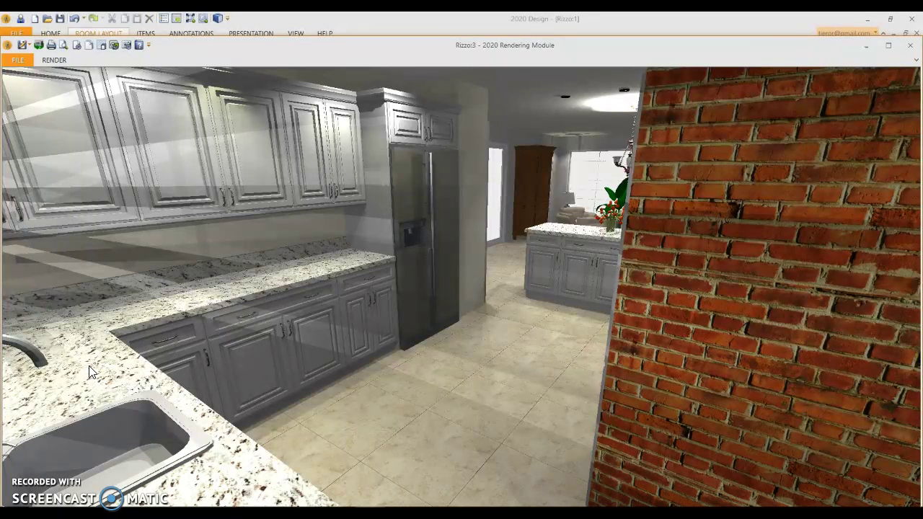
pyautogui.click(92, 359)
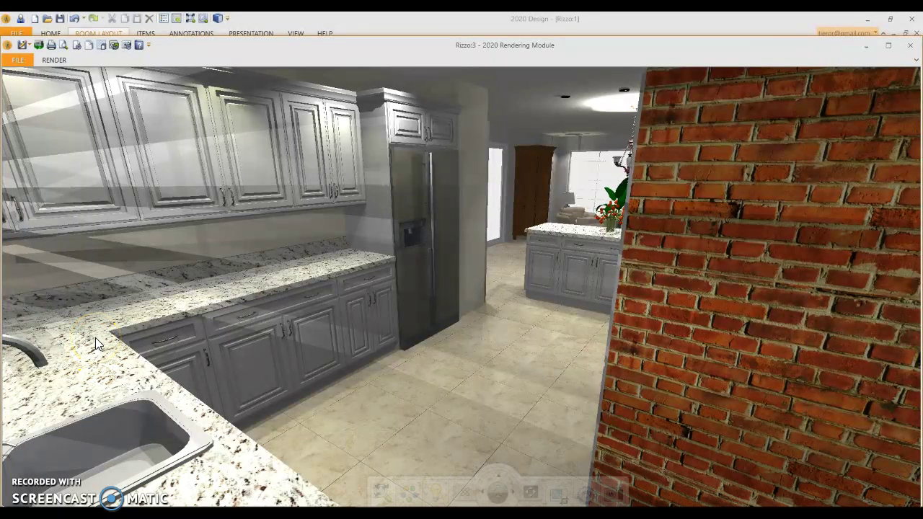
pyautogui.click(912, 47)
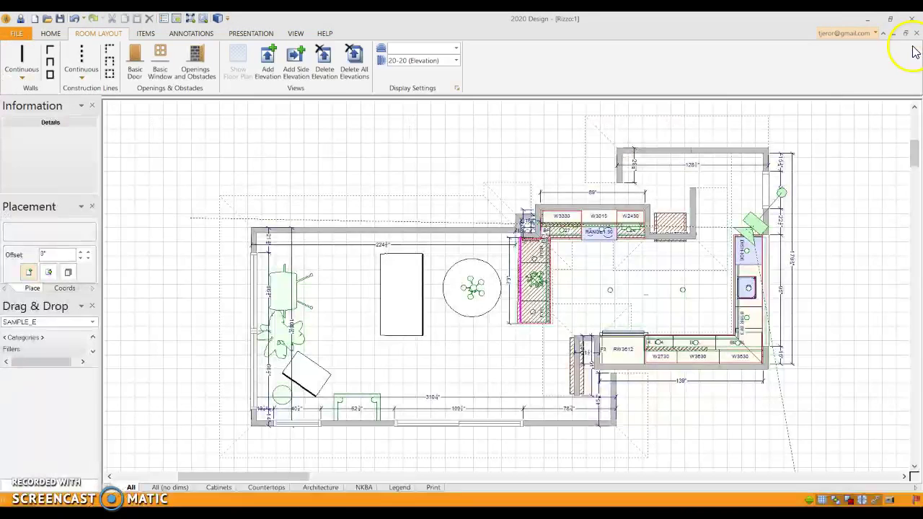
# Examine the texture selection for the SL.KIT-TOP countertop in its attributes and close it without changing anything.
pyautogui.rightClick(746, 320)
pyautogui.moveTo(779, 322)
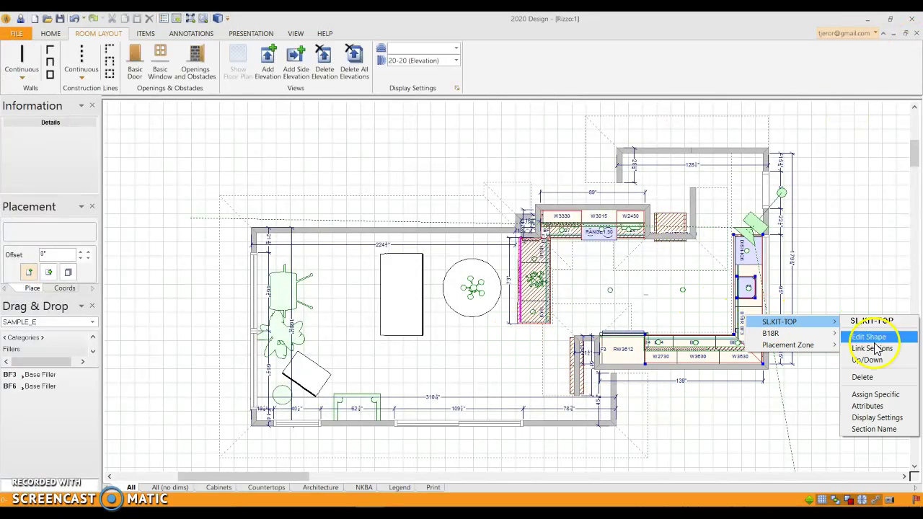
pyautogui.click(891, 407)
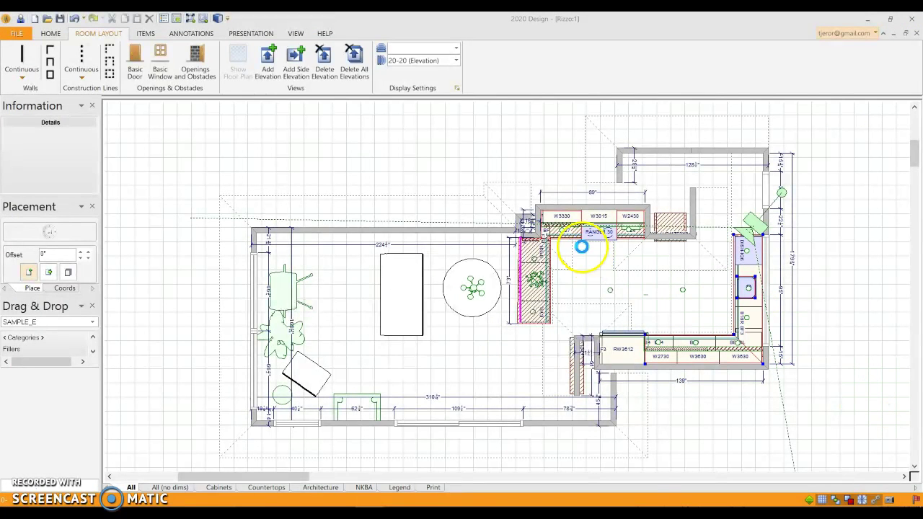
pyautogui.click(483, 175)
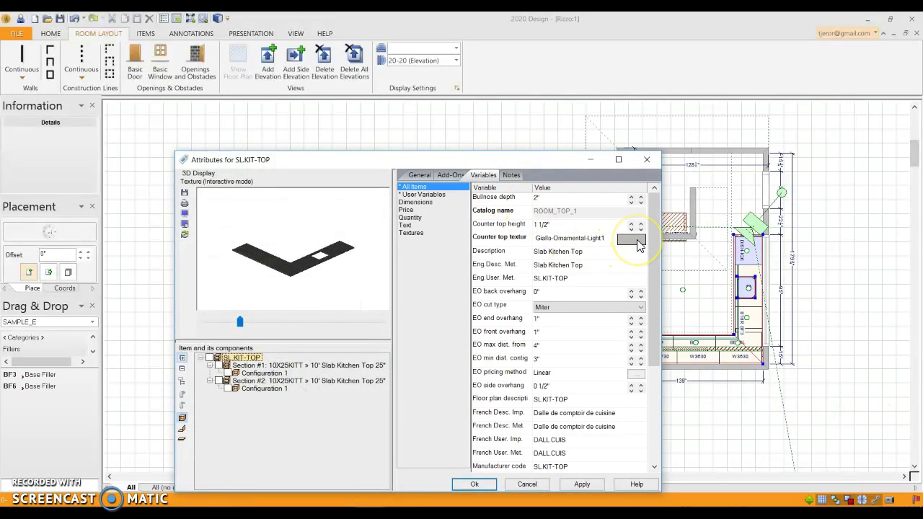
pyautogui.click(632, 241)
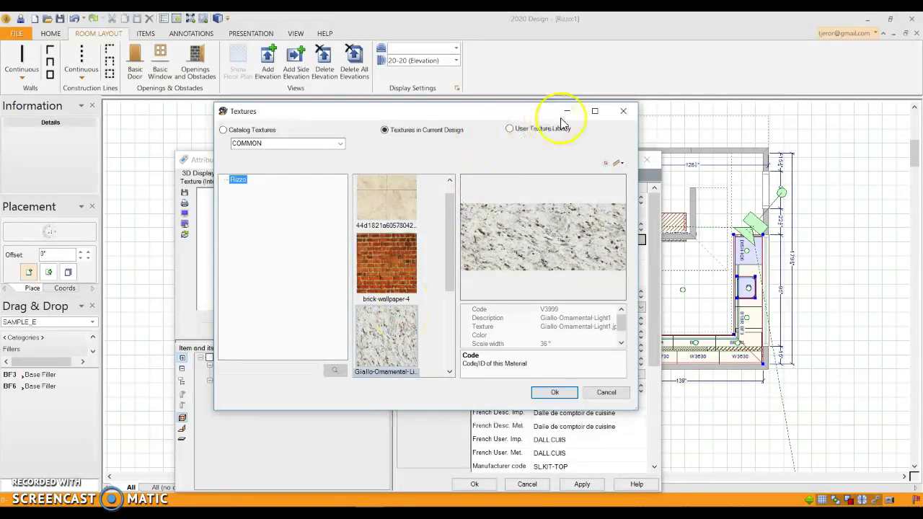
pyautogui.click(623, 111)
pyautogui.click(646, 160)
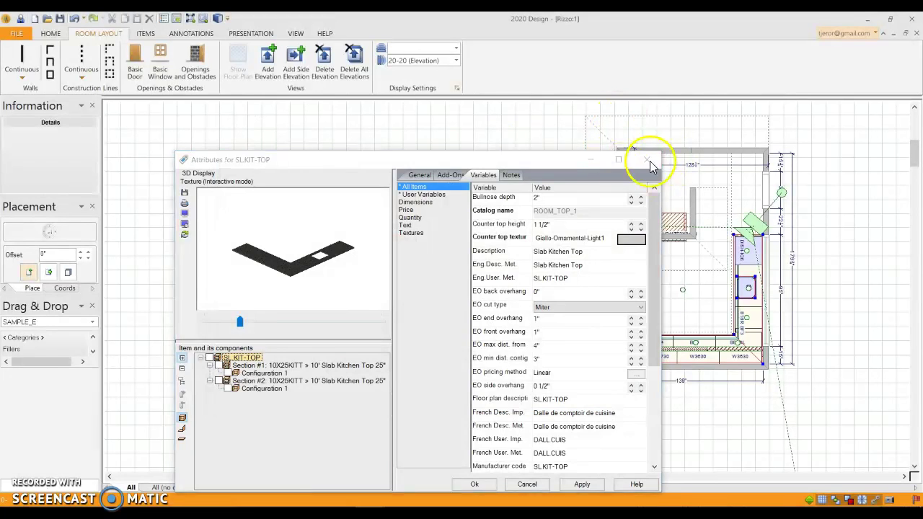
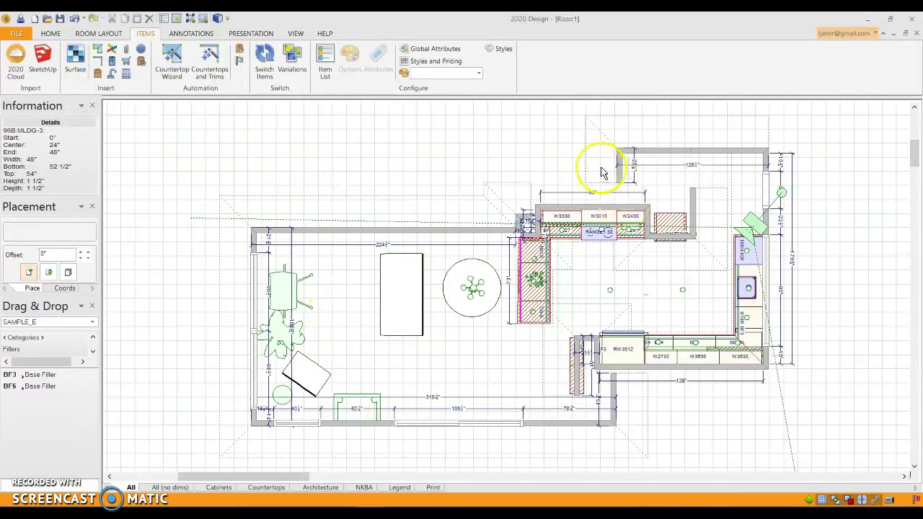
# Draw a rectangular backsplash surface about 100 1/2" wide and 18" high between the wall cabinets and the countertop in elevation El 5.
pyautogui.click(530, 318)
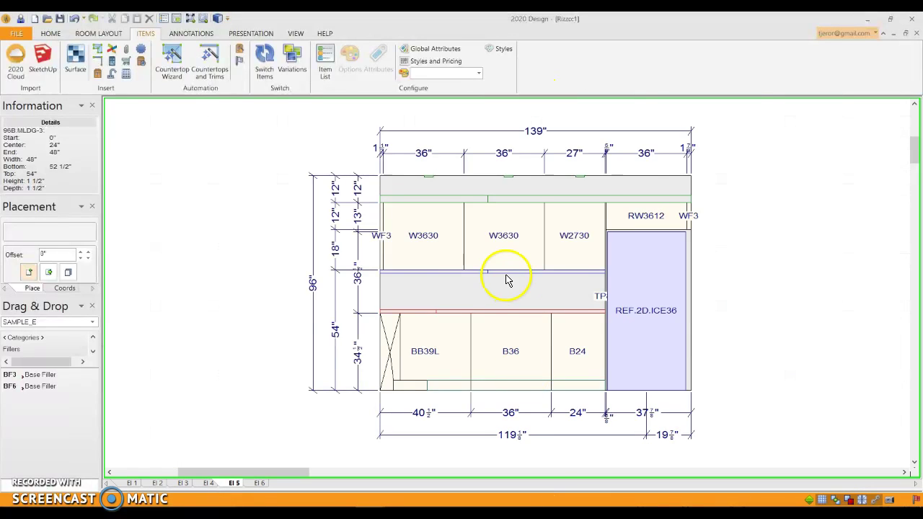
pyautogui.click(75, 60)
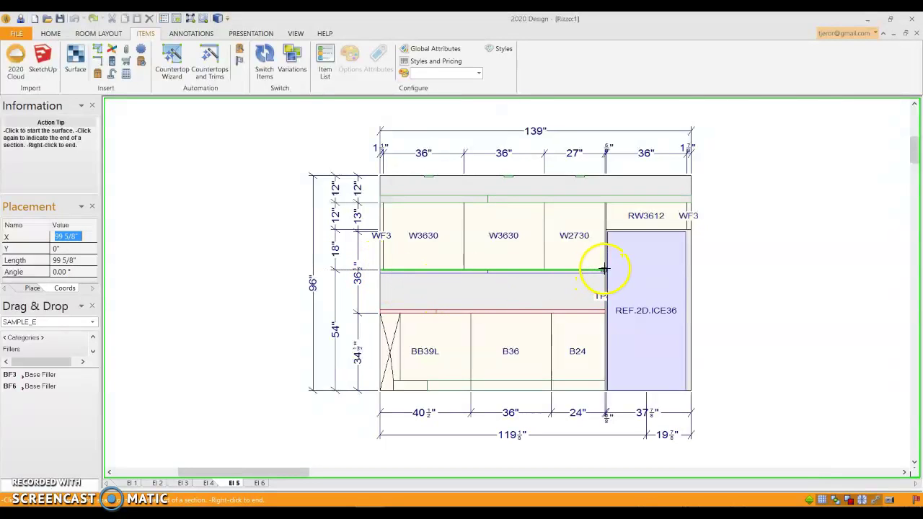
pyautogui.click(606, 310)
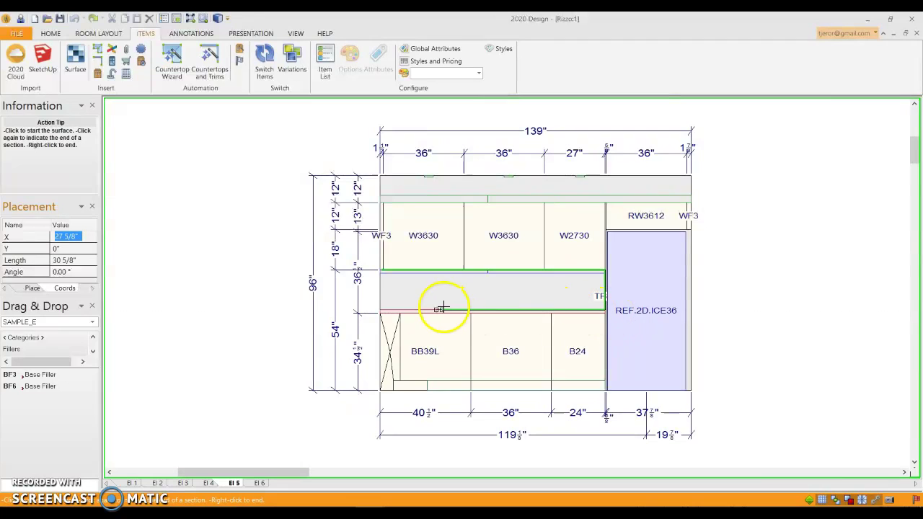
pyautogui.click(377, 307)
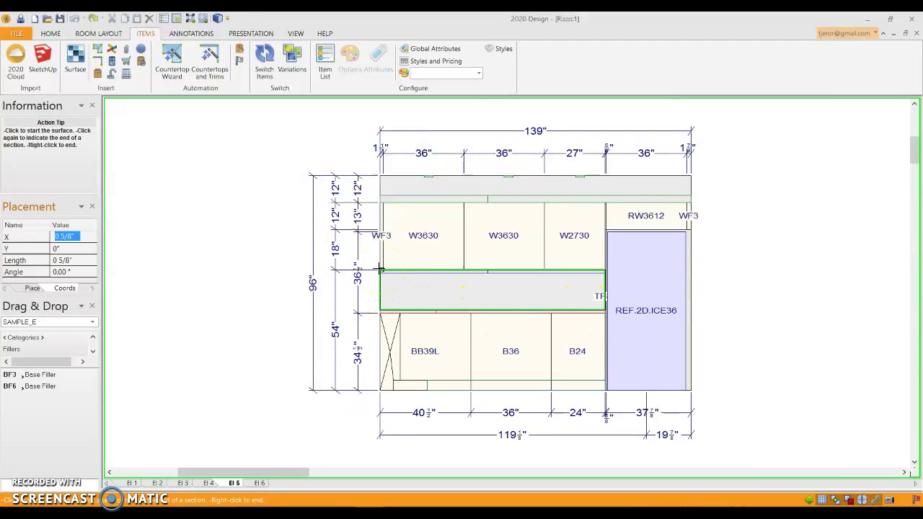
pyautogui.click(380, 269)
pyautogui.rightClick(437, 290)
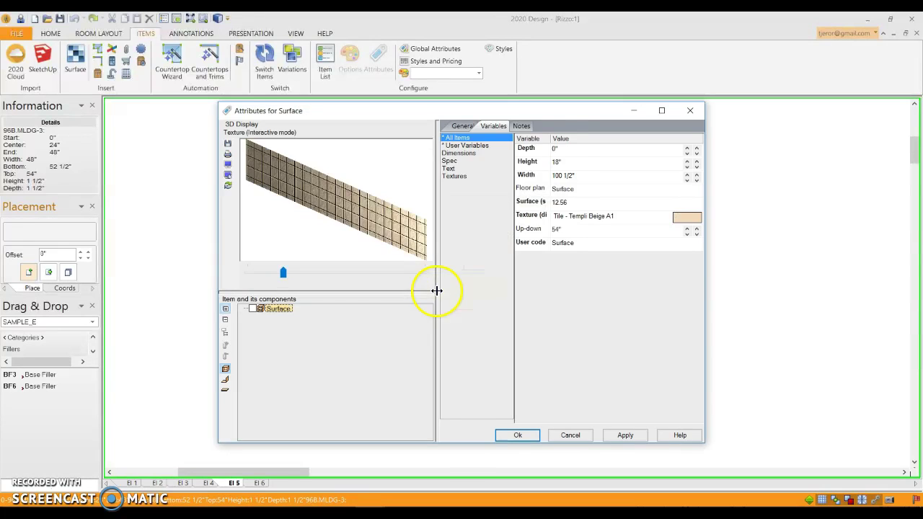
pyautogui.moveTo(548, 112)
pyautogui.mouseDown()
pyautogui.moveTo(735, 281)
pyautogui.moveTo(730, 319)
pyautogui.mouseUp()
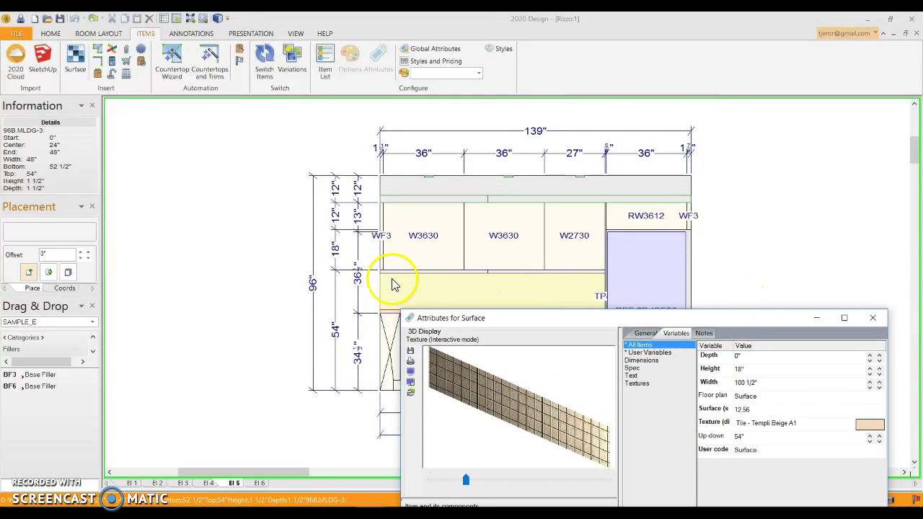
pyautogui.click(655, 337)
pyautogui.moveTo(655, 323)
pyautogui.mouseDown()
pyautogui.moveTo(612, 275)
pyautogui.moveTo(531, 115)
pyautogui.mouseUp()
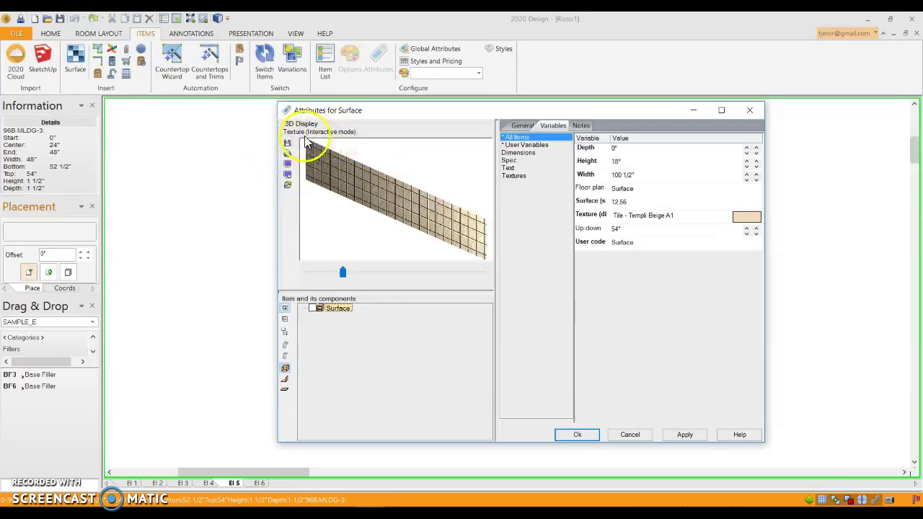
# Set the backsplash surface's texture to Durango-Split-Face from the User Texture Library, preview it and apply the attributes.
pyautogui.click(746, 216)
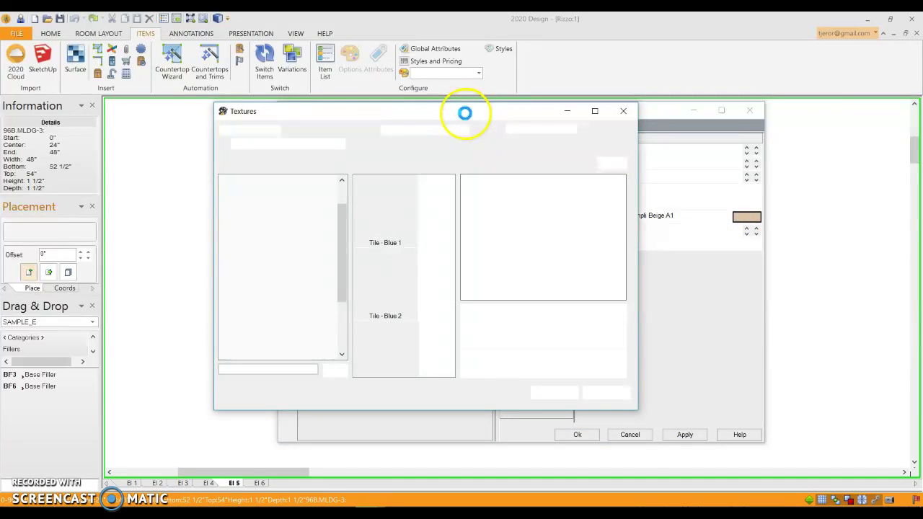
pyautogui.click(508, 130)
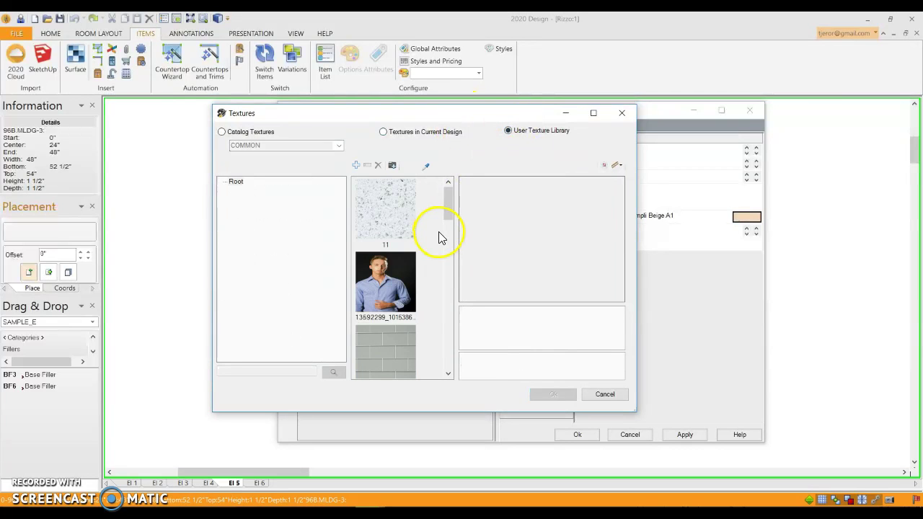
pyautogui.moveTo(449, 211); pyautogui.dragTo(448, 288)
pyautogui.click(406, 278)
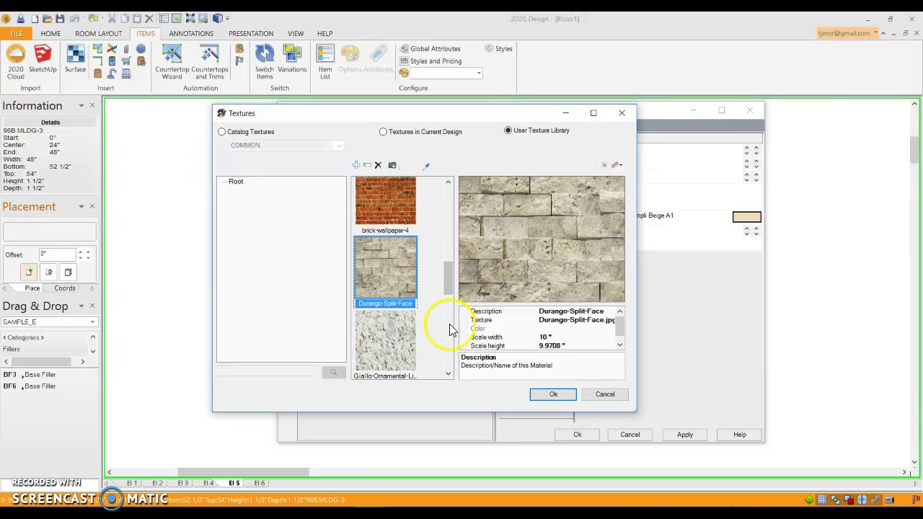
pyautogui.click(553, 394)
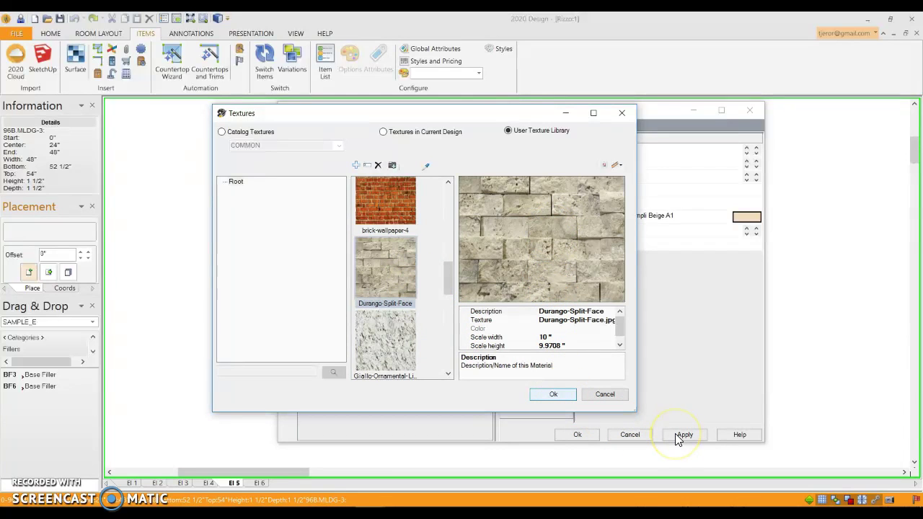
pyautogui.click(563, 394)
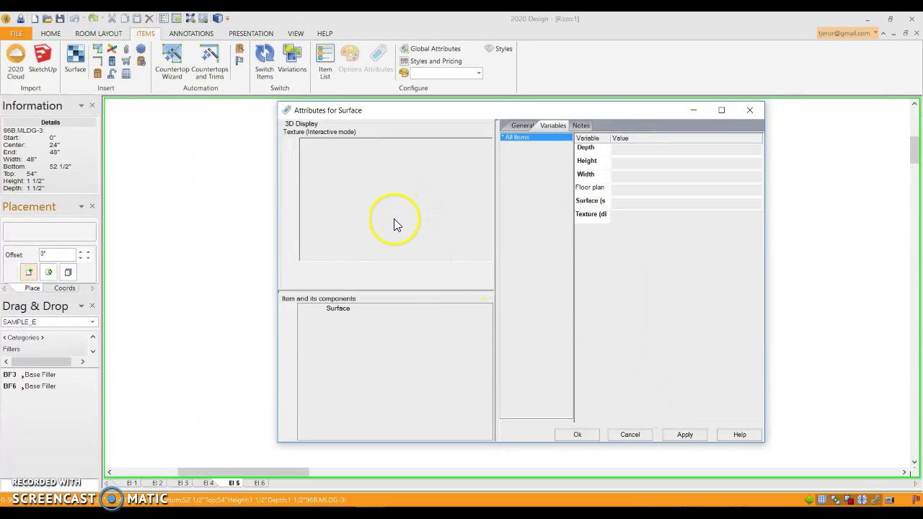
pyautogui.moveTo(357, 216); pyautogui.dragTo(394, 195)
pyautogui.click(708, 435)
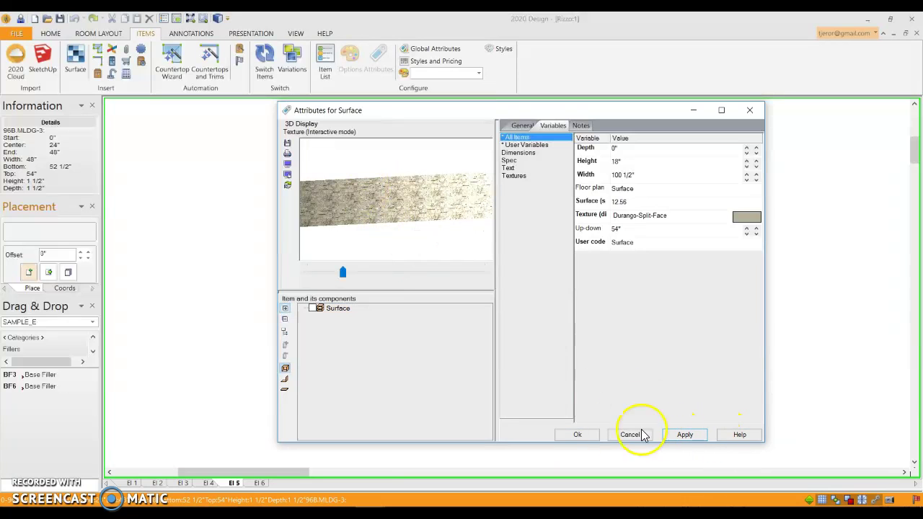
pyautogui.click(578, 435)
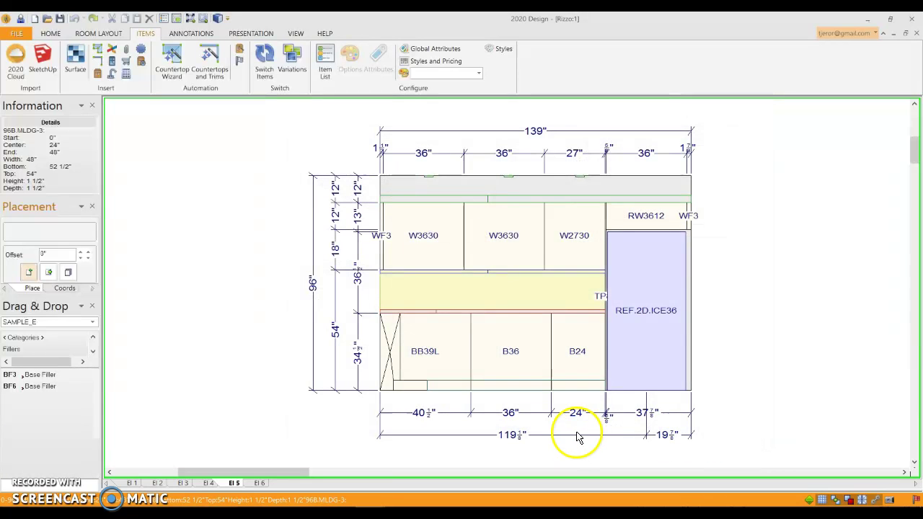
# Open the 3D rendering and examine the stone backsplash behind the counter.
pyautogui.click(217, 21)
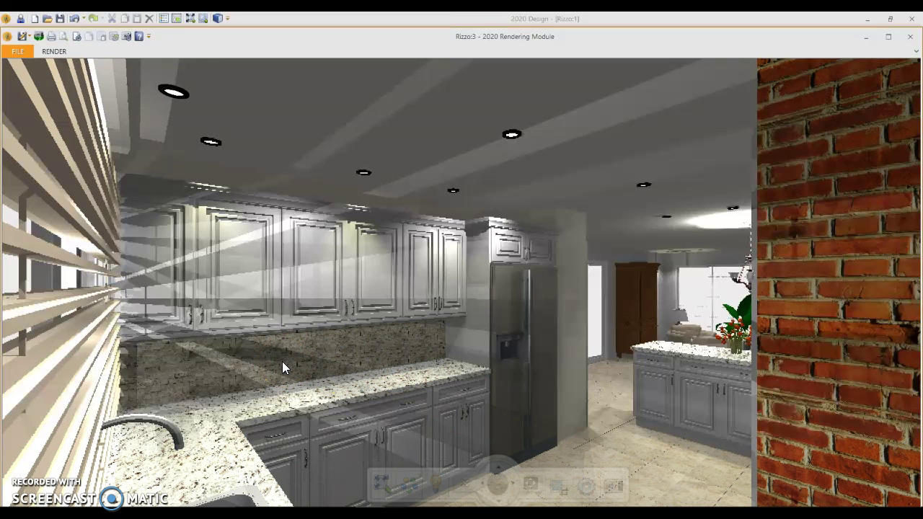
pyautogui.click(404, 368)
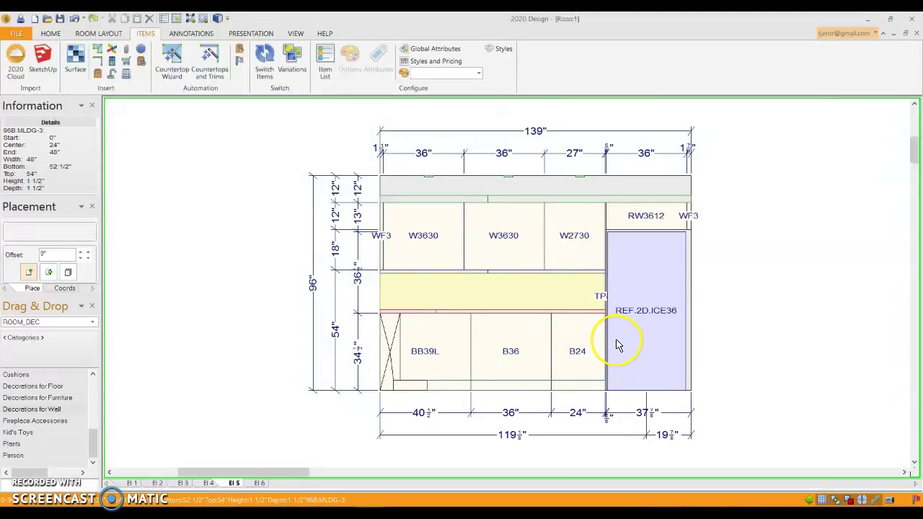
pyautogui.click(618, 346)
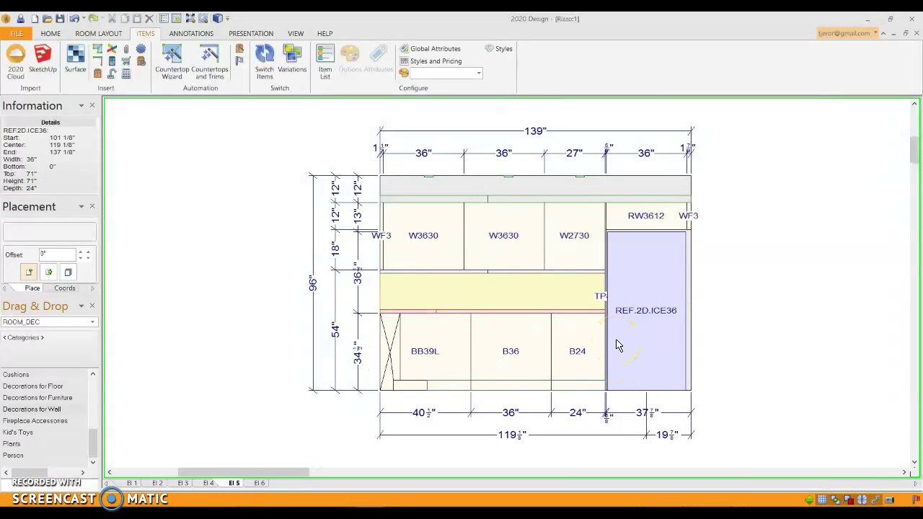
pyautogui.click(537, 347)
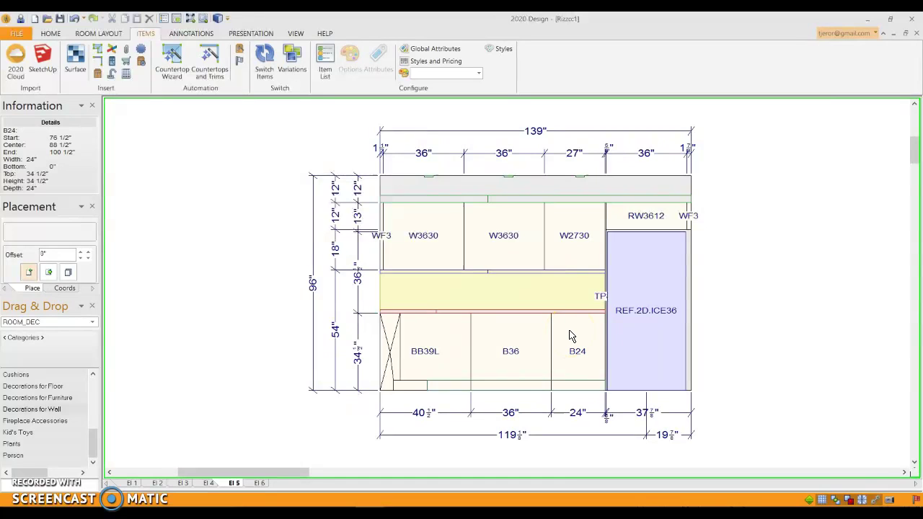
pyautogui.click(655, 359)
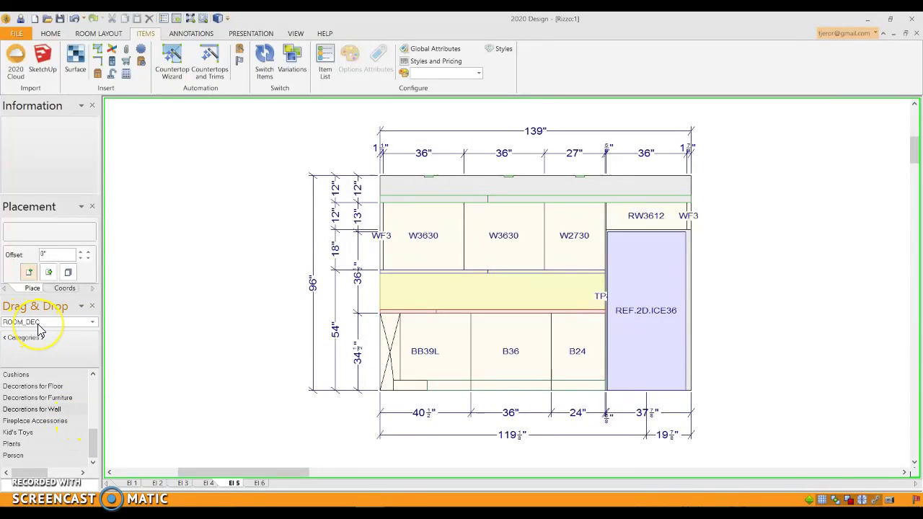
# List the frames under Decorations for Wall in the ROOM_DEC catalog and preview the picture frames.
pyautogui.click(52, 410)
pyautogui.click(14, 375)
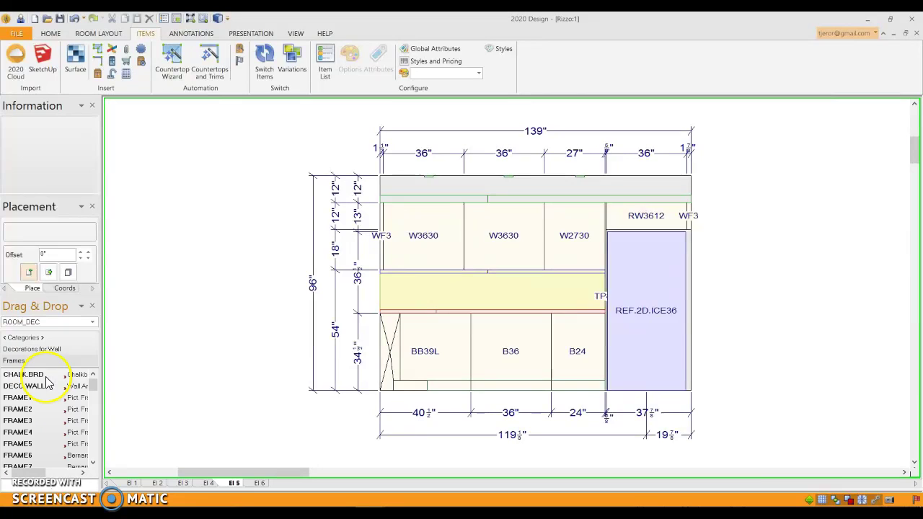
pyautogui.moveTo(42, 409)
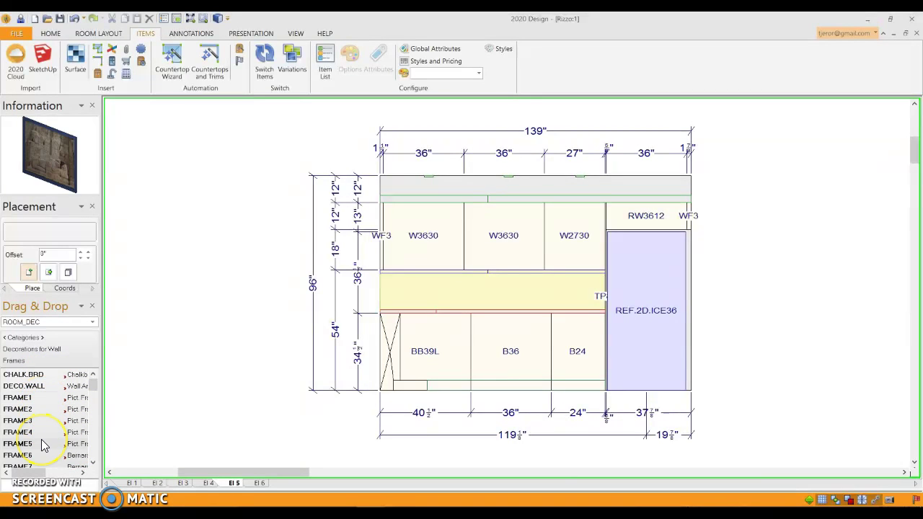
pyautogui.moveTo(42, 445)
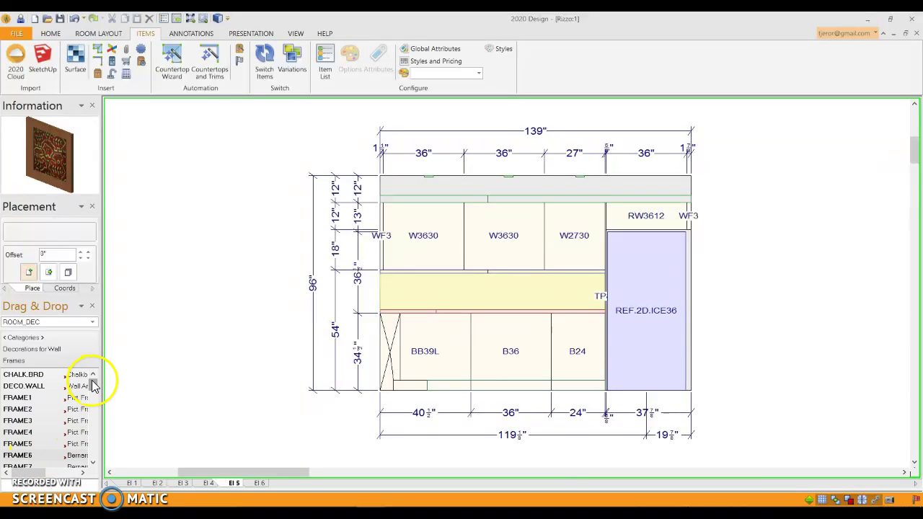
# Try to place the FRAME6 picture frame on the refrigerator in elevation El 5.
pyautogui.click(44, 460)
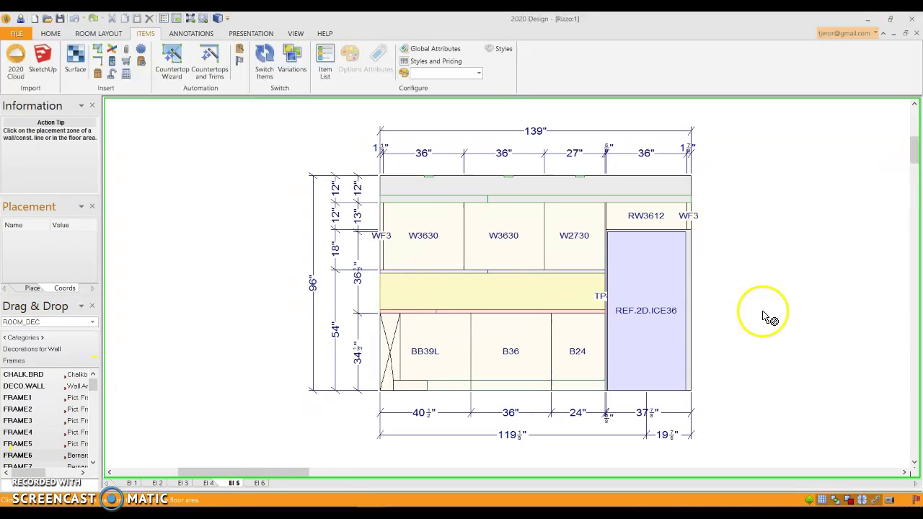
pyautogui.click(645, 309)
pyautogui.click(462, 291)
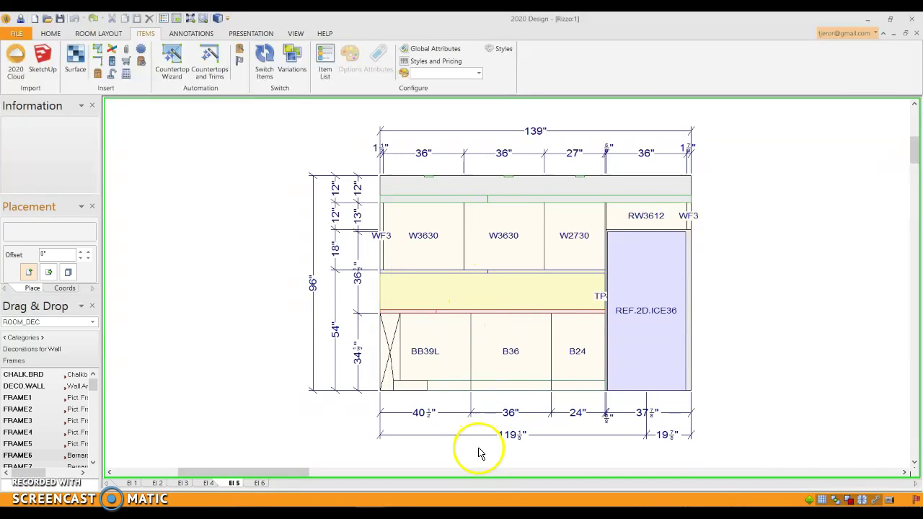
# Switch to the floor plan and place the FRAME6 picture frame on the kitchen floor near the refrigerator wall.
pyautogui.press('F2')
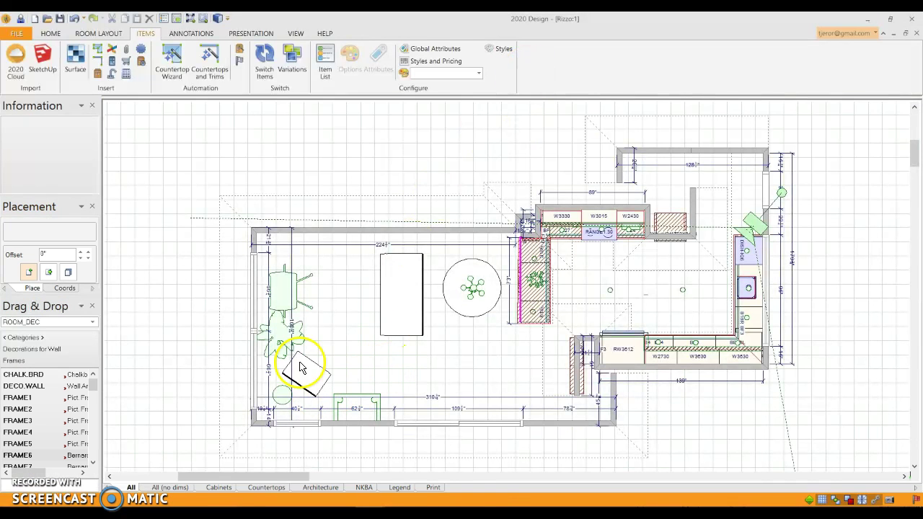
pyautogui.click(44, 460)
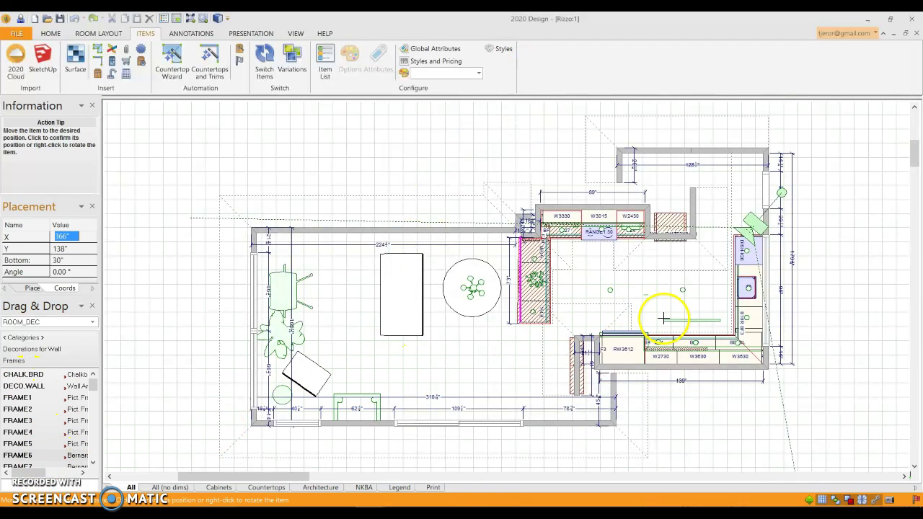
pyautogui.click(655, 317)
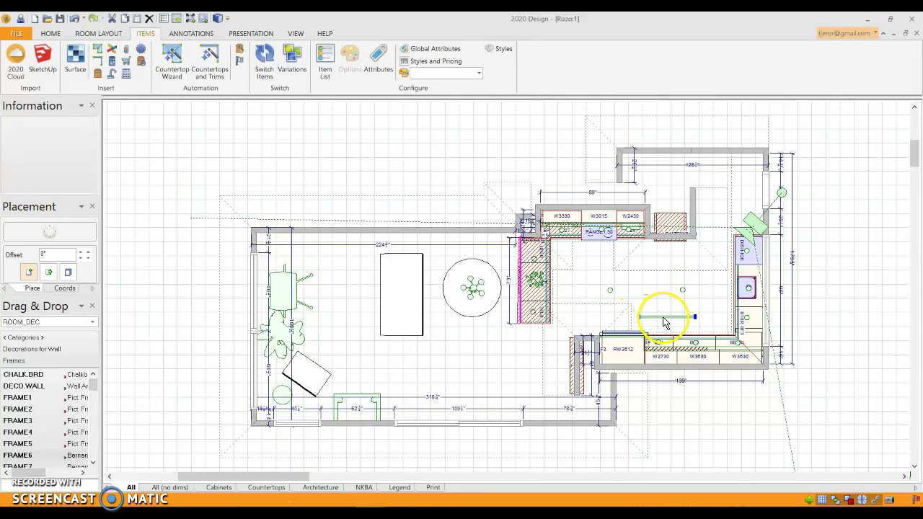
# Set the FRAME6 picture frame's width to 6" and its height to 12" in its attributes.
pyautogui.doubleClick(659, 317)
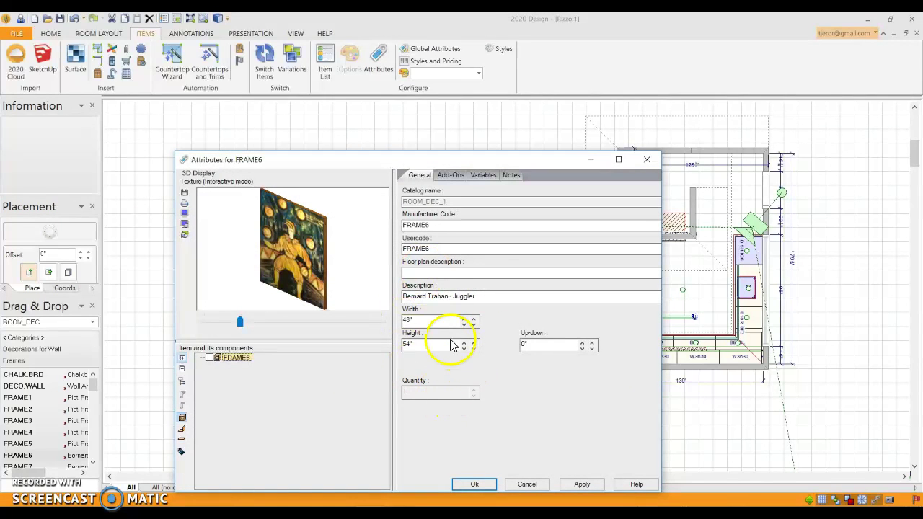
pyautogui.moveTo(428, 321); pyautogui.dragTo(399, 321)
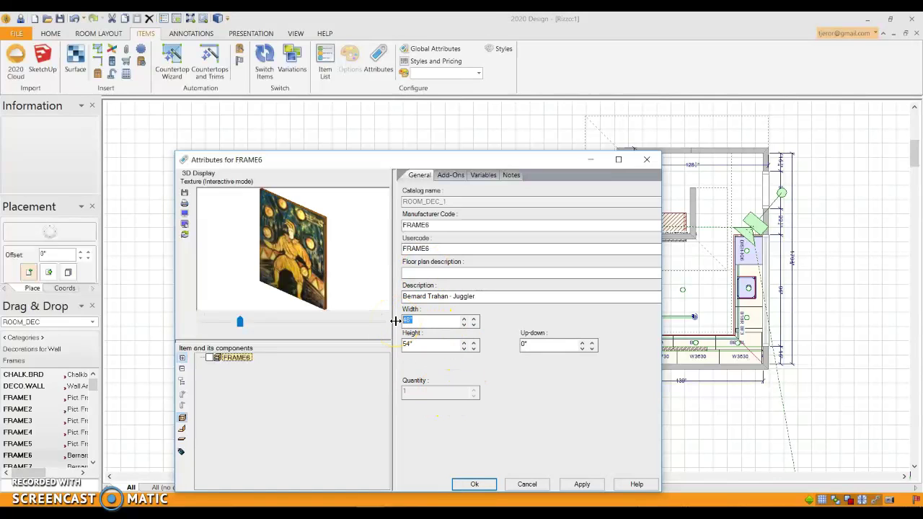
pyautogui.click(424, 343)
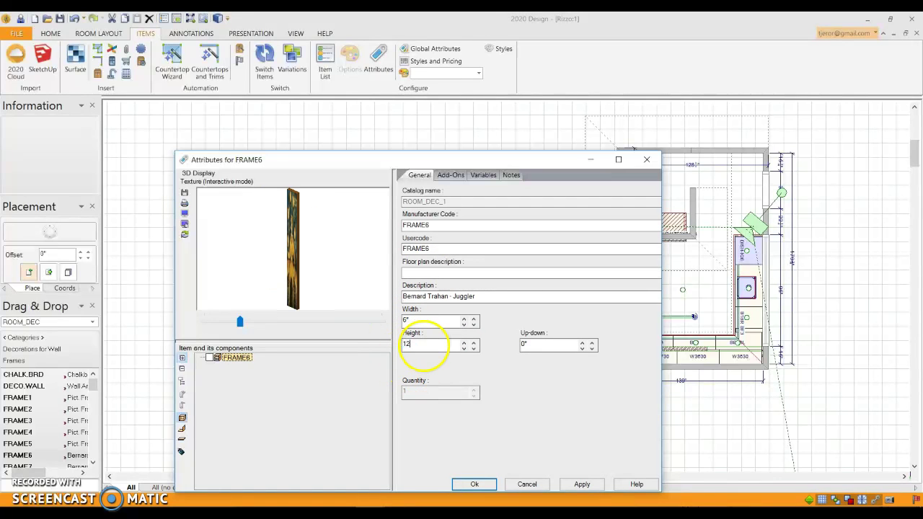
pyautogui.write('12')
pyautogui.press('Return')
# Set the frame's scenery texture to the portrait photo of the man in a blue shirt from the User Texture Library.
pyautogui.click(642, 317)
pyautogui.rightClick(643, 323)
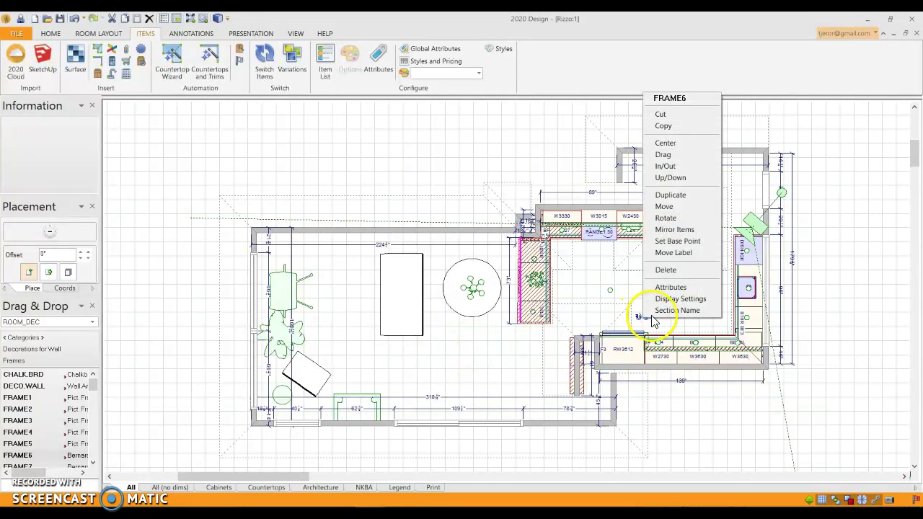
pyautogui.click(678, 283)
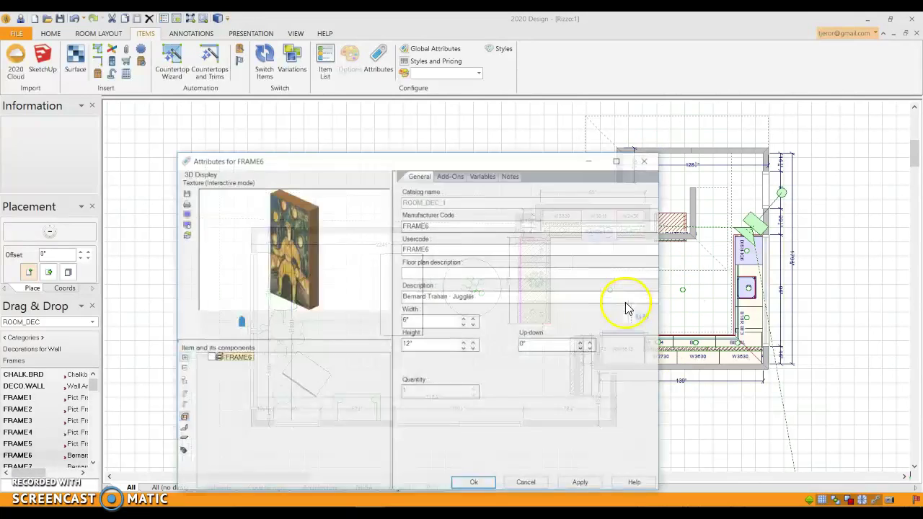
pyautogui.click(484, 175)
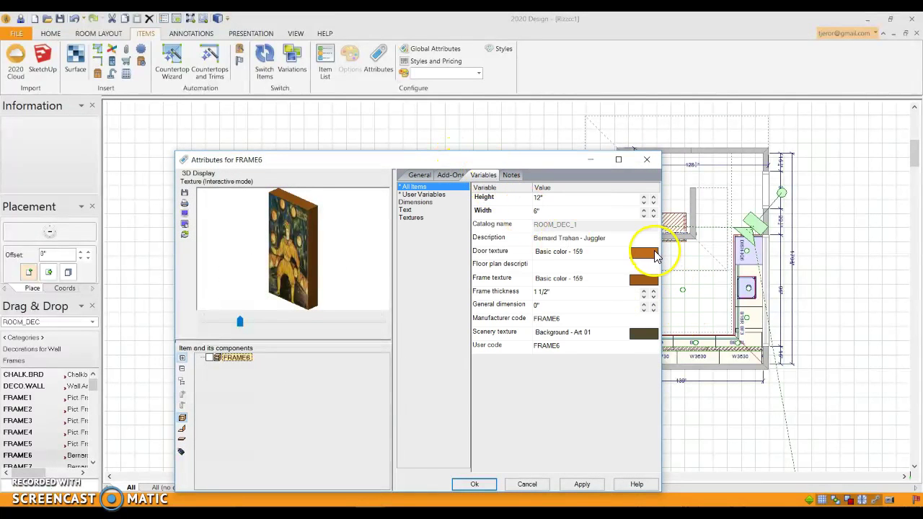
pyautogui.click(644, 335)
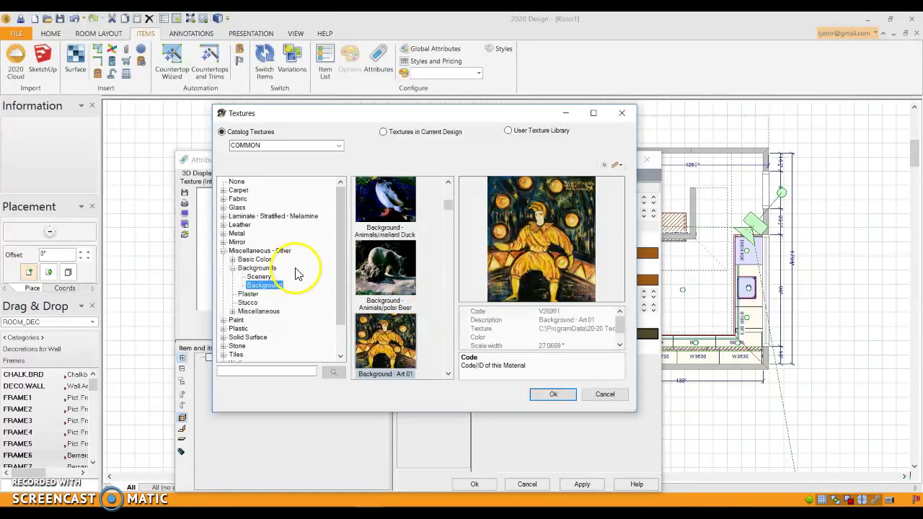
pyautogui.click(508, 131)
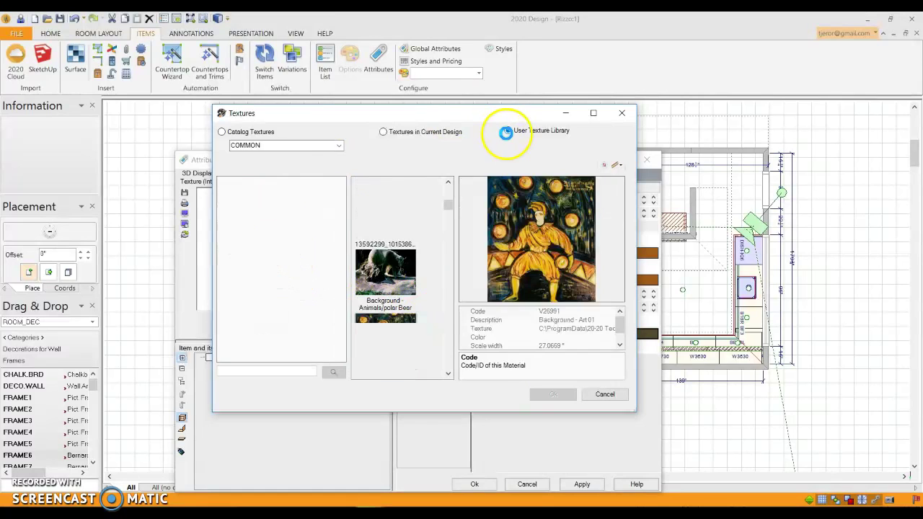
pyautogui.click(403, 281)
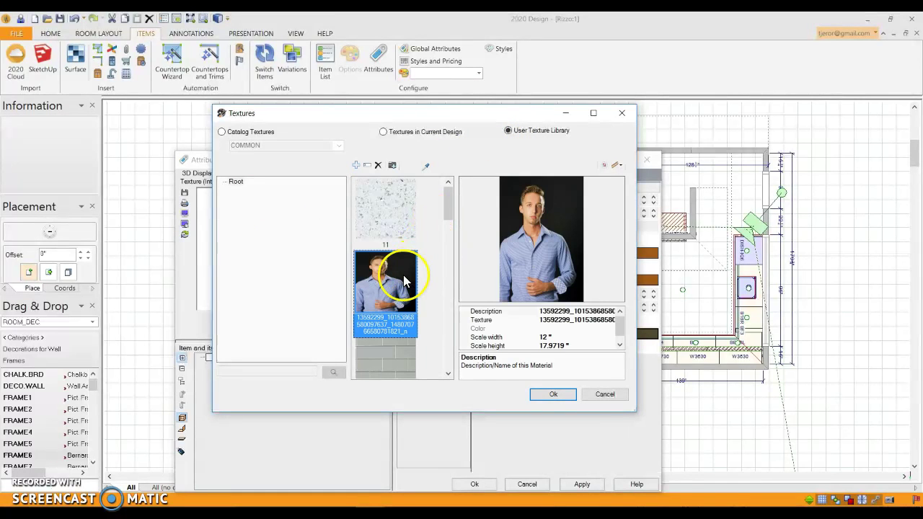
pyautogui.click(549, 394)
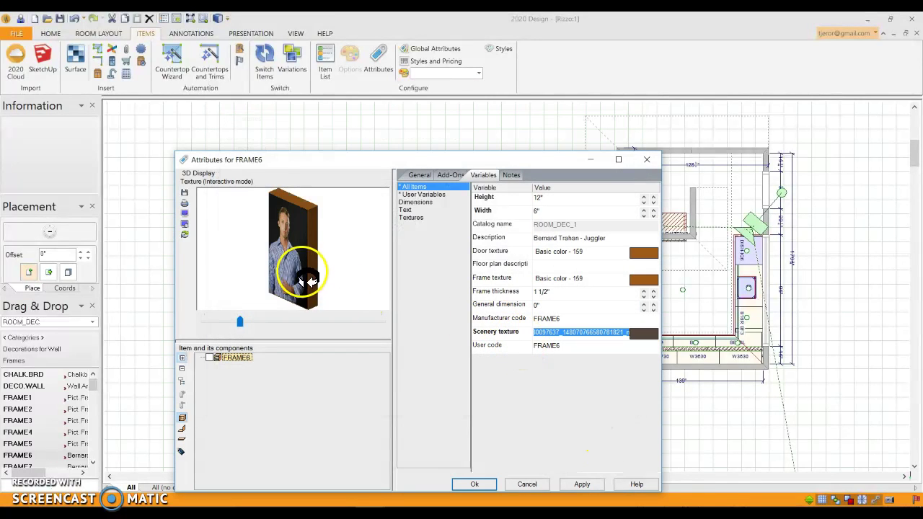
pyautogui.click(585, 484)
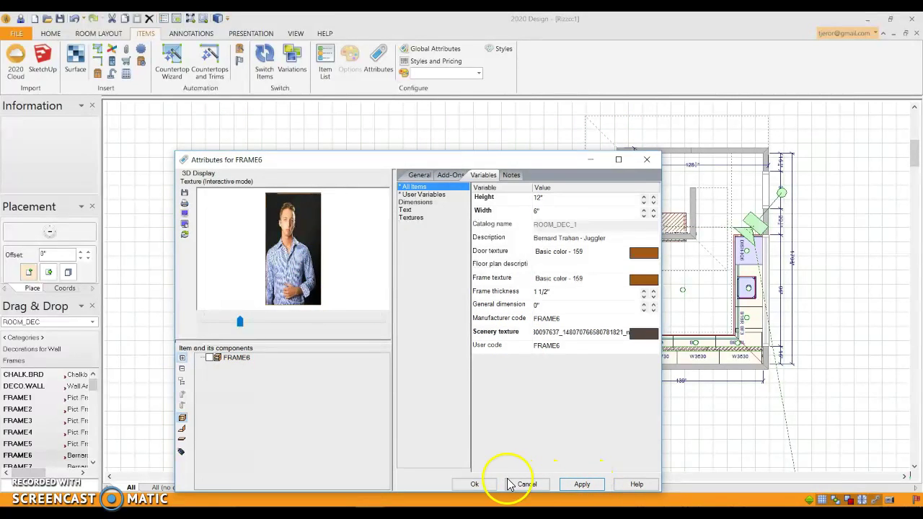
pyautogui.click(474, 484)
# Move the frame to the refrigerator's front in the floor plan and show elevation El 5 above a larger plan view.
pyautogui.moveTo(645, 315); pyautogui.dragTo(618, 324)
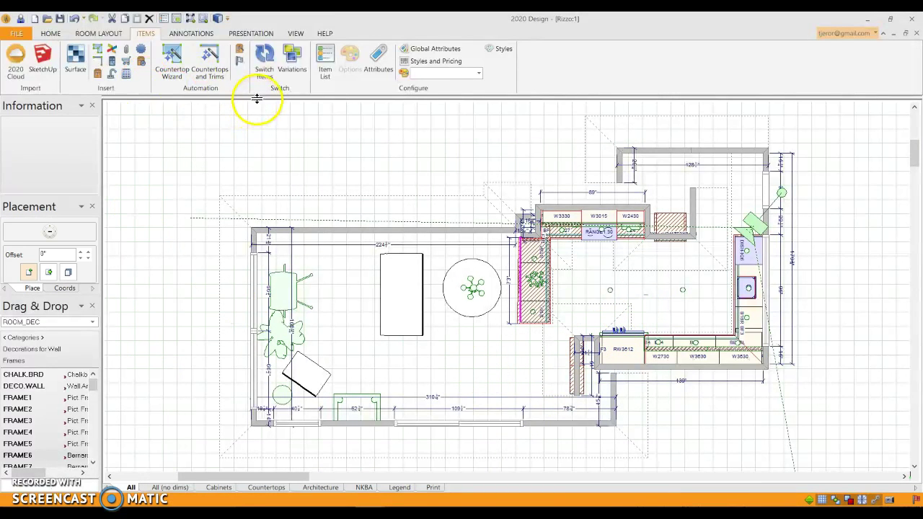
pyautogui.click(305, 313)
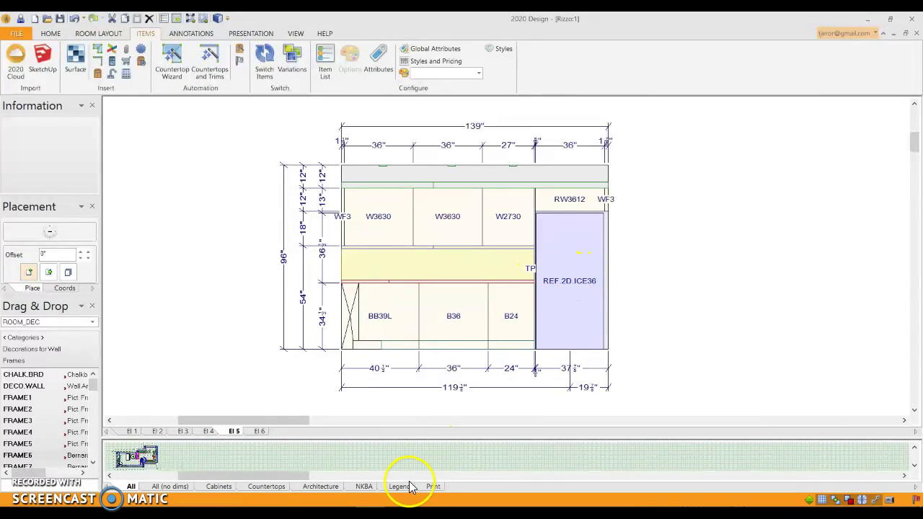
pyautogui.moveTo(440, 436); pyautogui.dragTo(479, 216)
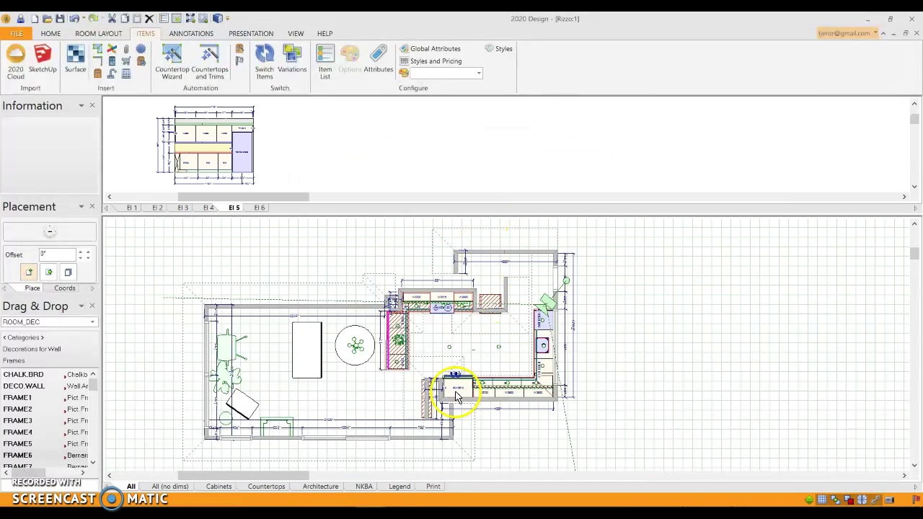
# Set the frame's up/down distance from the floor to 40".
pyautogui.scroll(2, 453, 384)
pyautogui.scroll(1, 455, 371)
pyautogui.rightClick(462, 355)
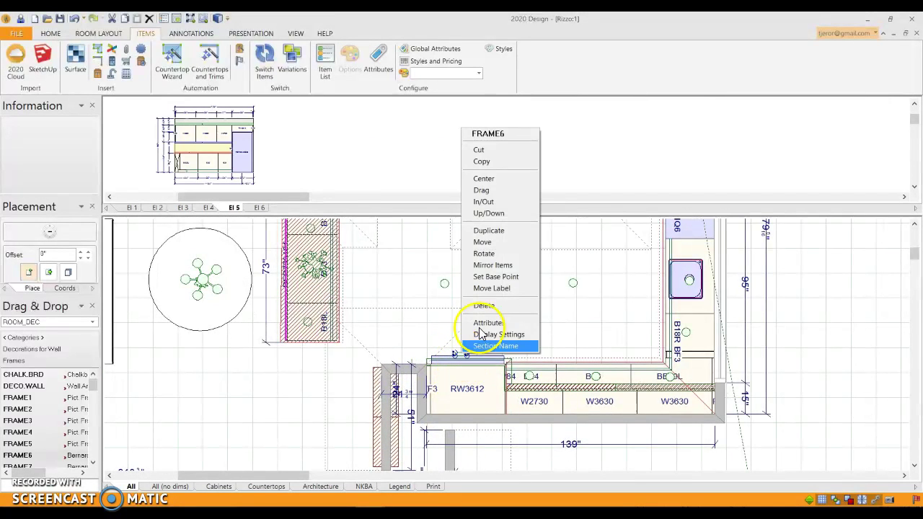
pyautogui.click(504, 213)
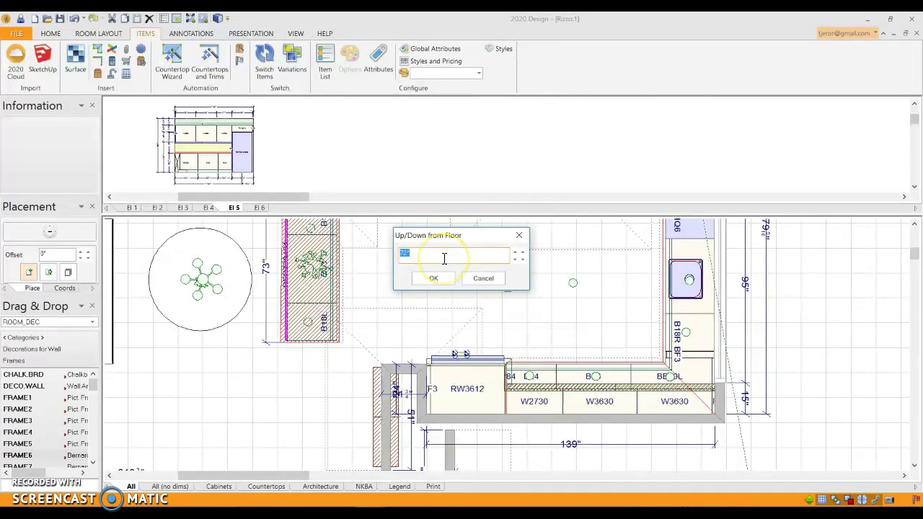
pyautogui.write('40')
pyautogui.press('Return')
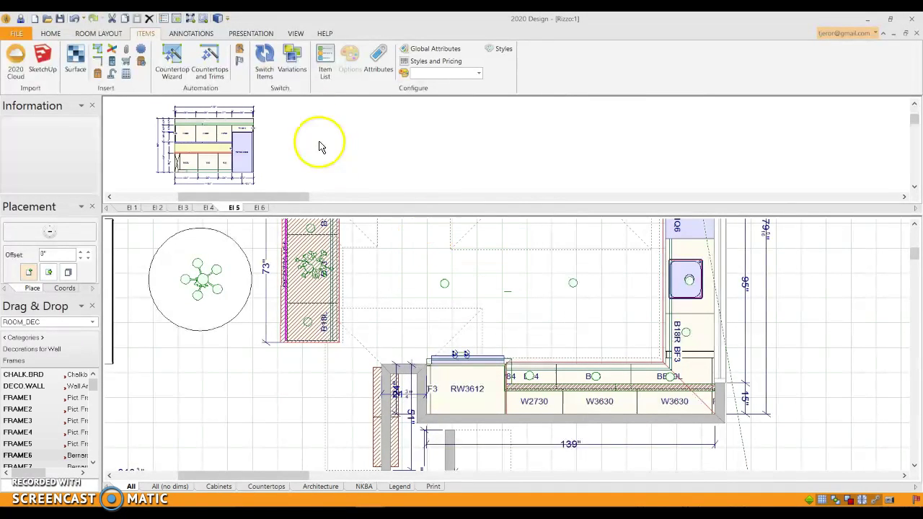
# Open the 3D rendering and examine the framed photo on the refrigerator door.
pyautogui.click(218, 21)
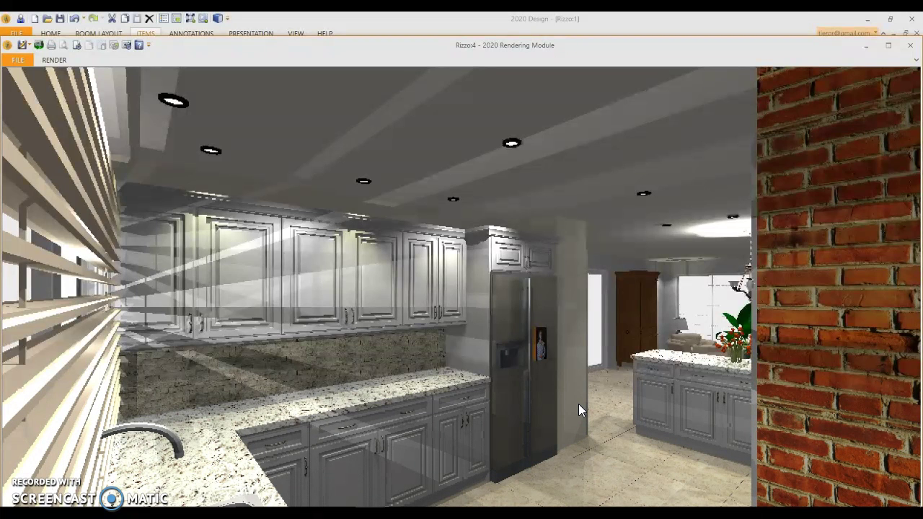
pyautogui.click(567, 406)
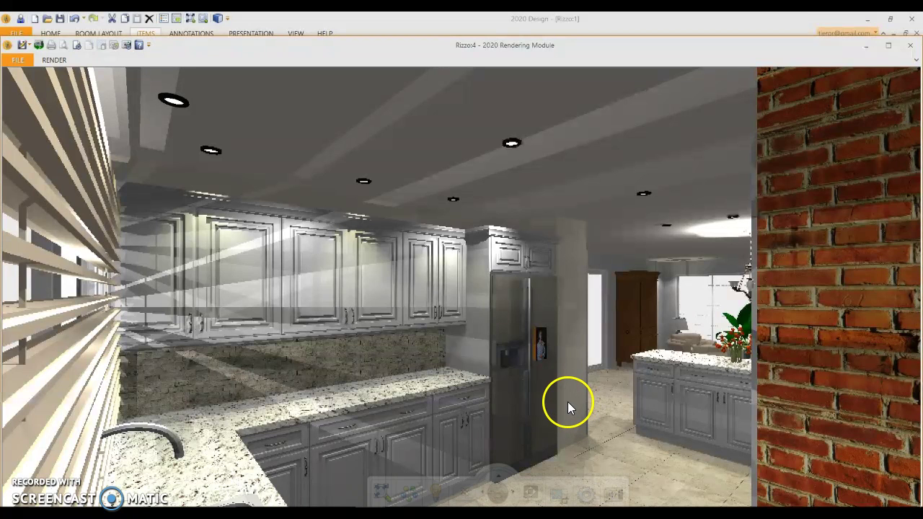